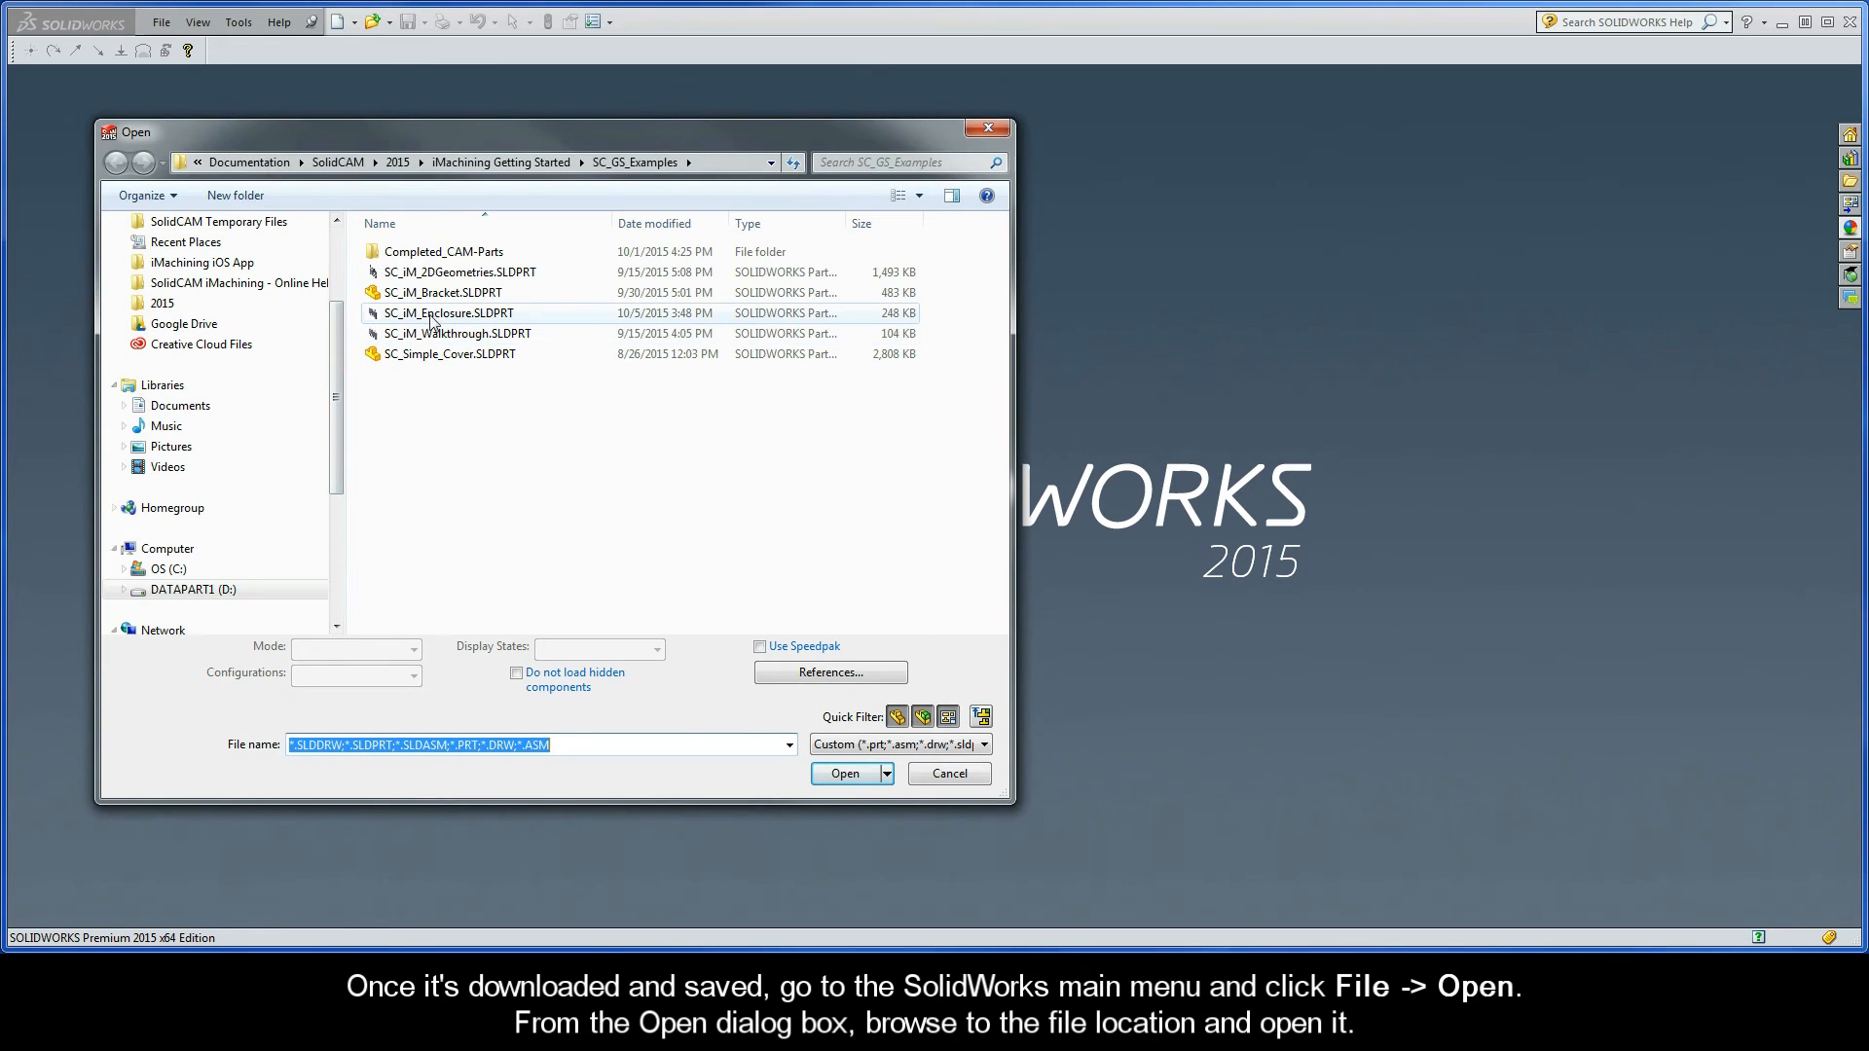
- Open the SC_iM_Enclosure.SLDPRT part from the SC_GS_Examples folder
{"action": "double_click", "coordinate": [434, 314]}
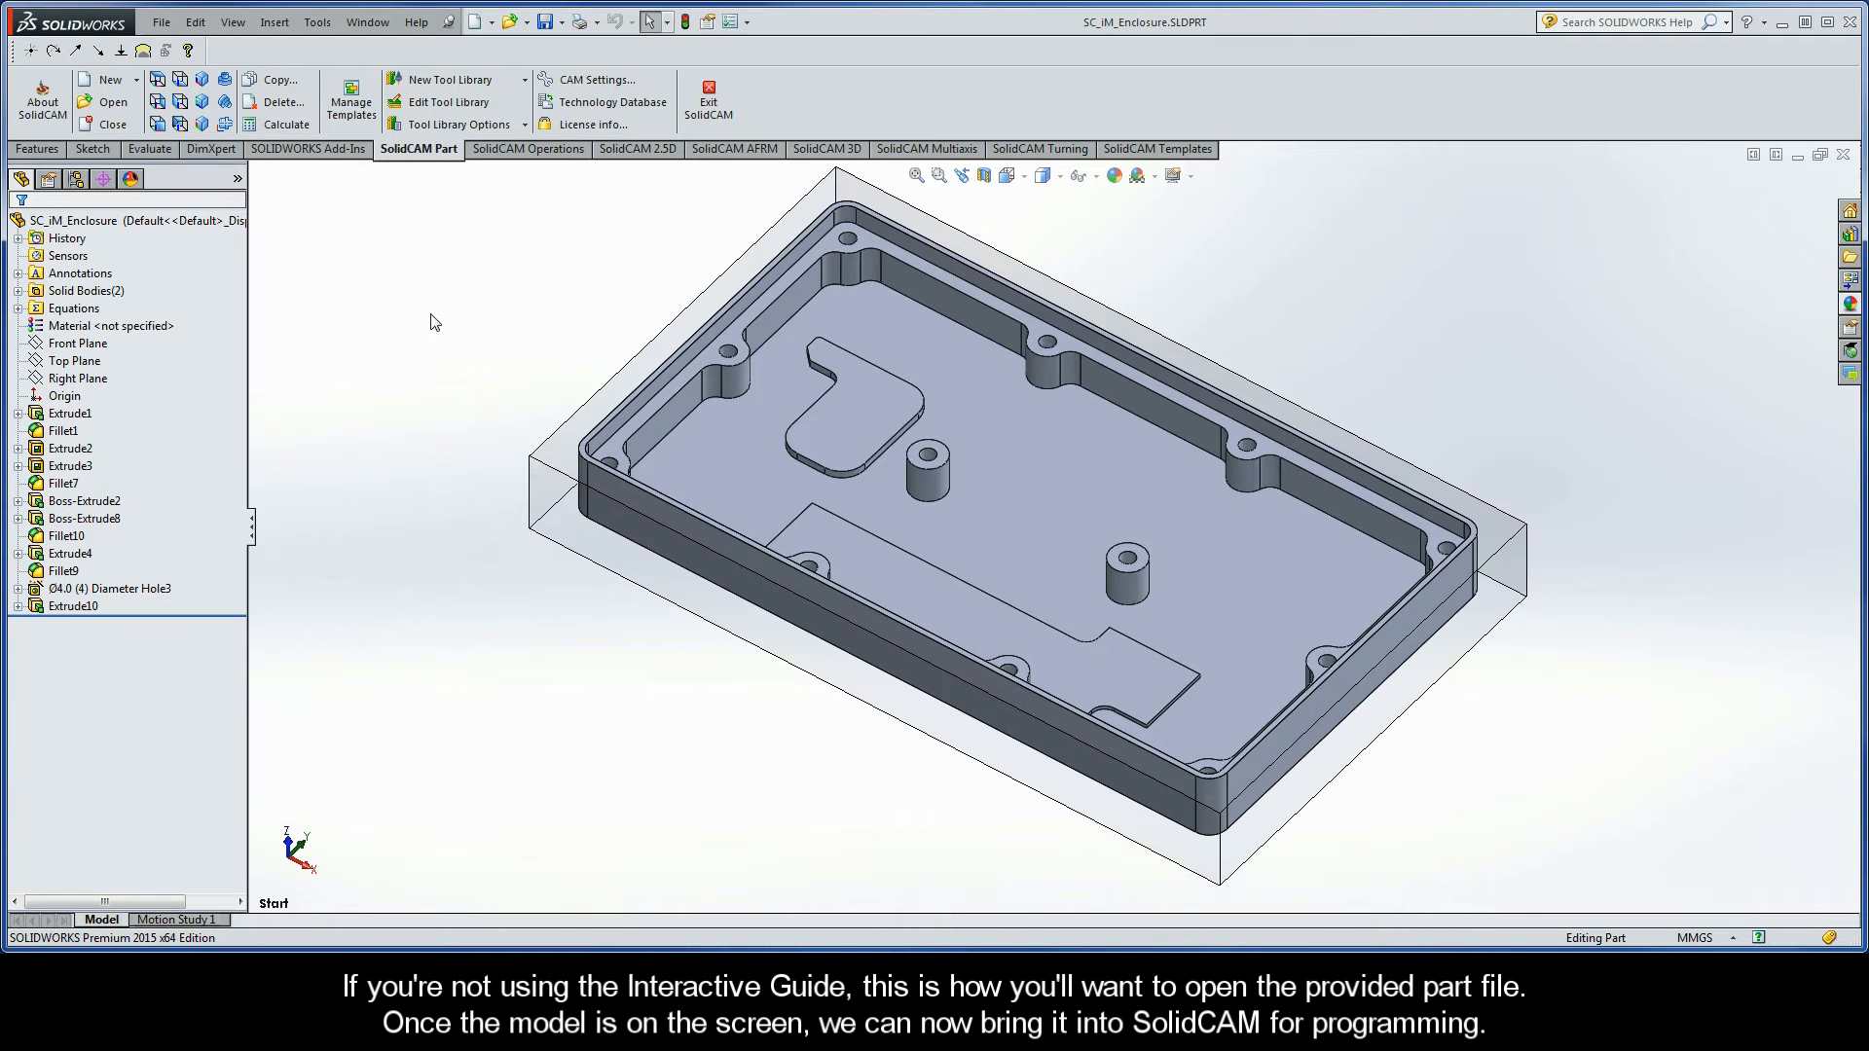
{"action": "left_click", "coordinate": [319, 23]}
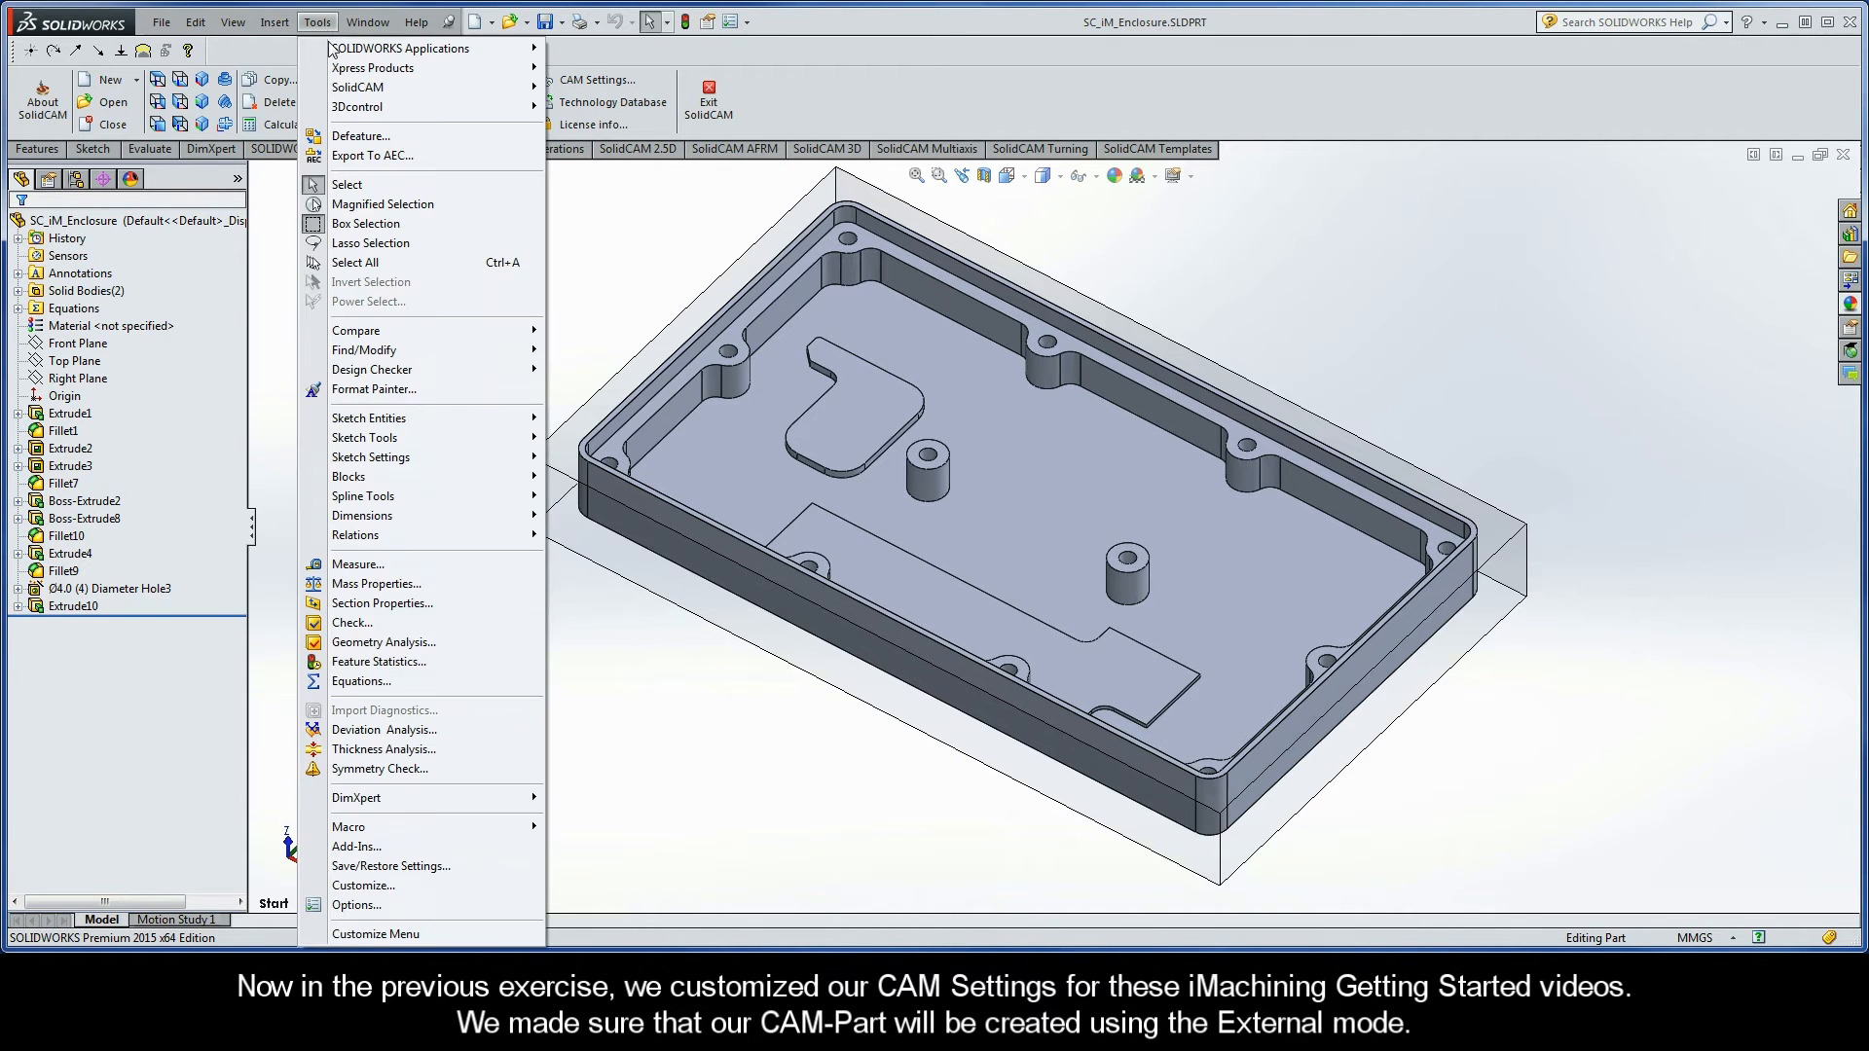
{"action": "mouse_move", "coordinate": [338, 90]}
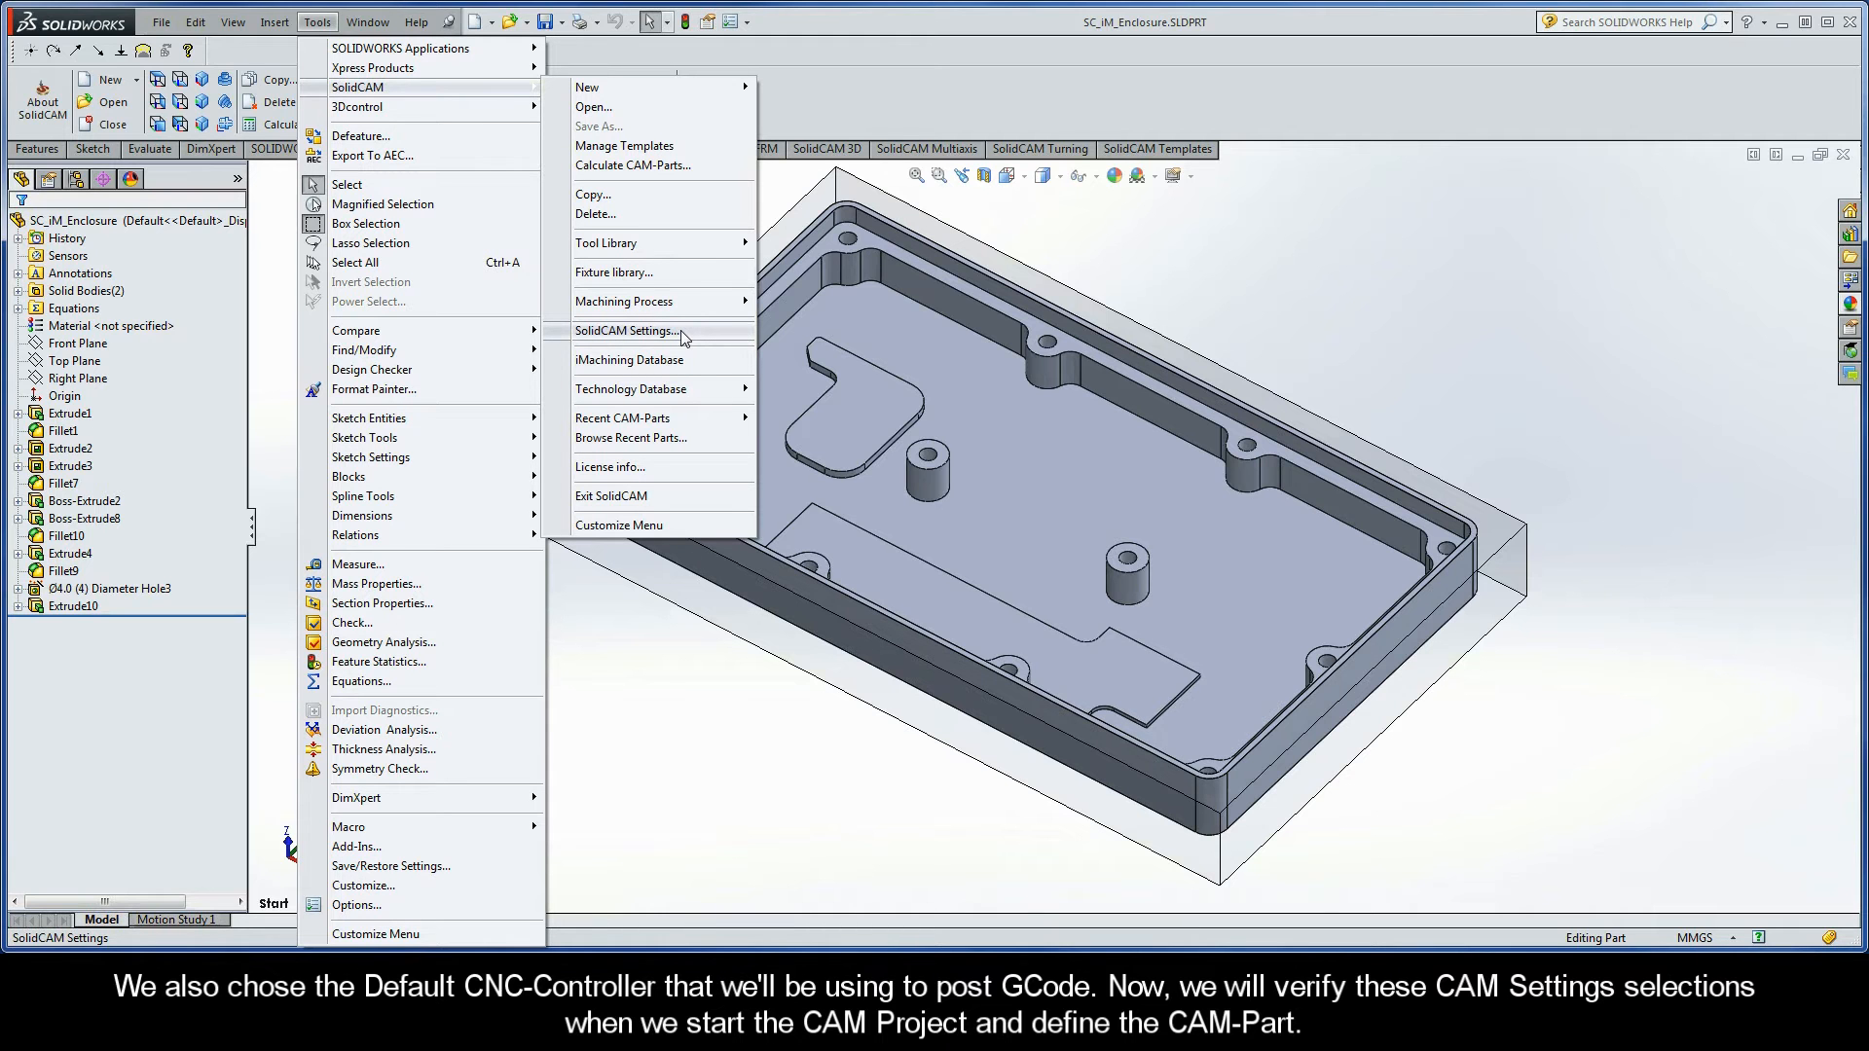
{"action": "left_click", "coordinate": [1090, 244]}
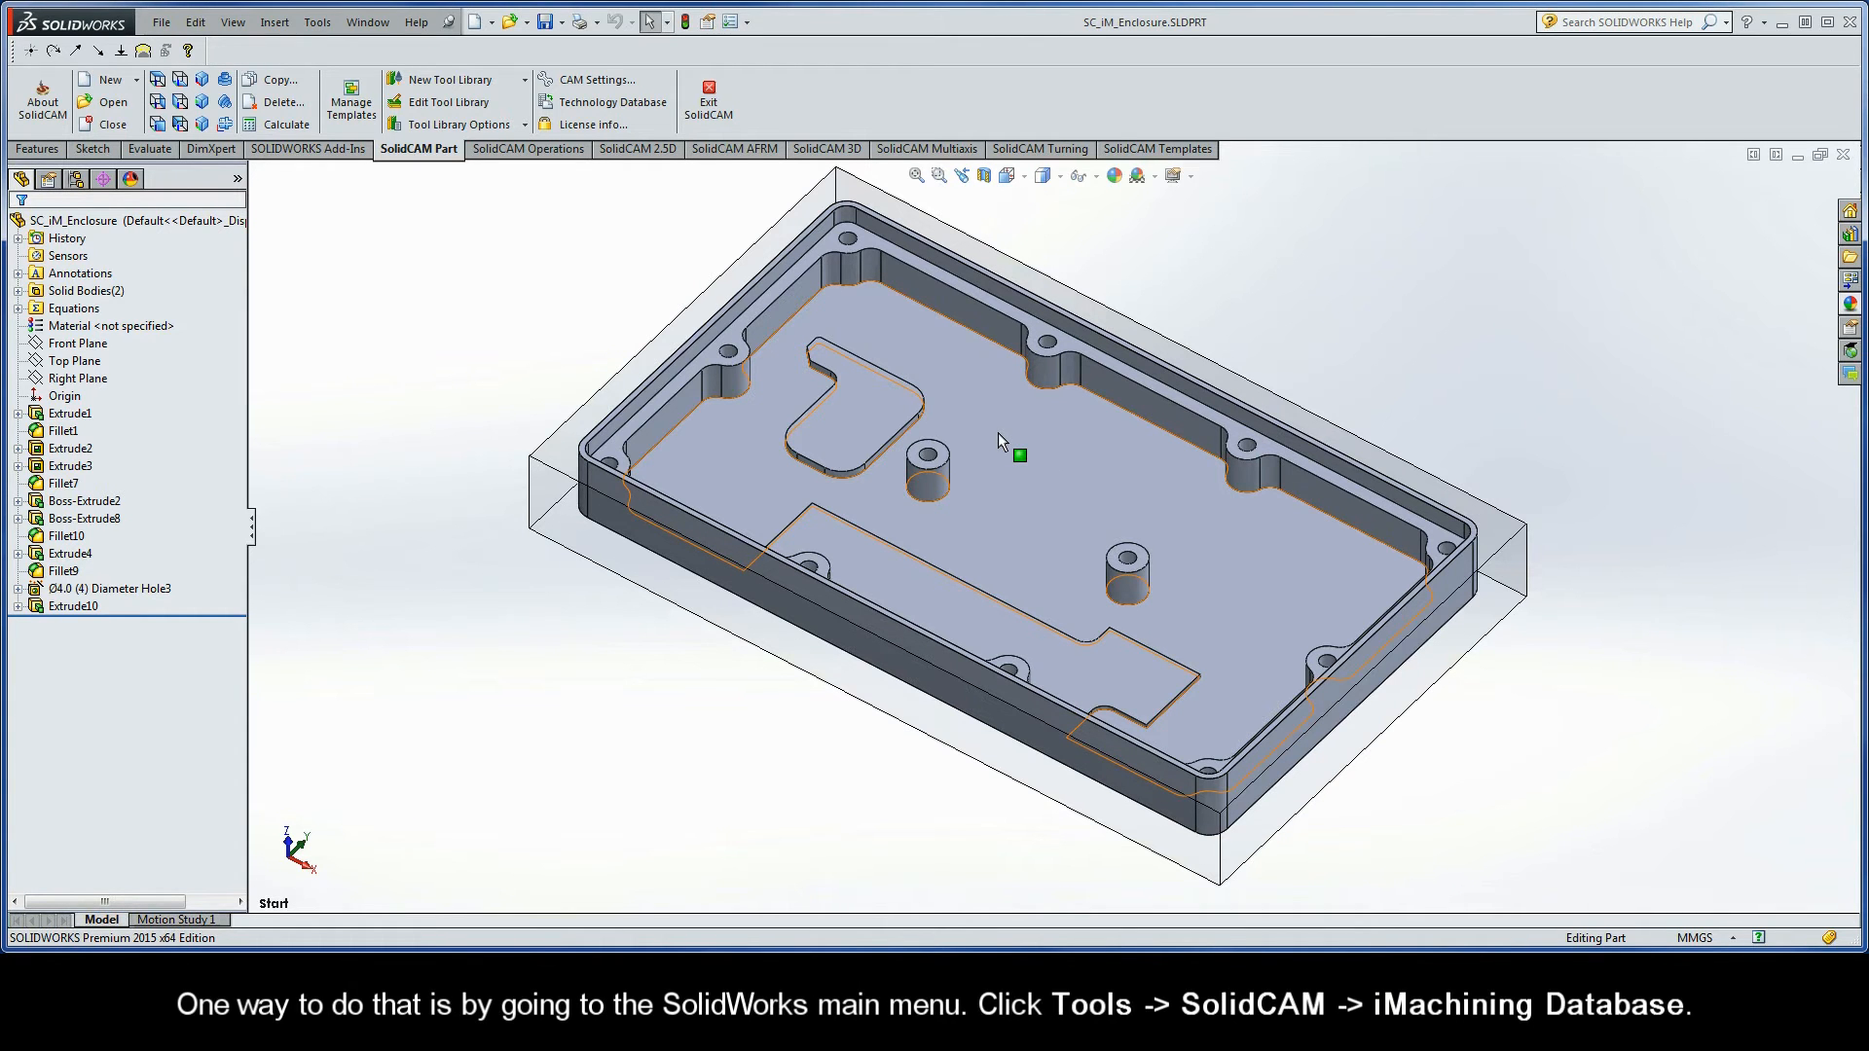
- Open SolidCAM's iMachining Database
{"action": "left_click", "coordinate": [316, 22]}
{"action": "mouse_move", "coordinate": [470, 92]}
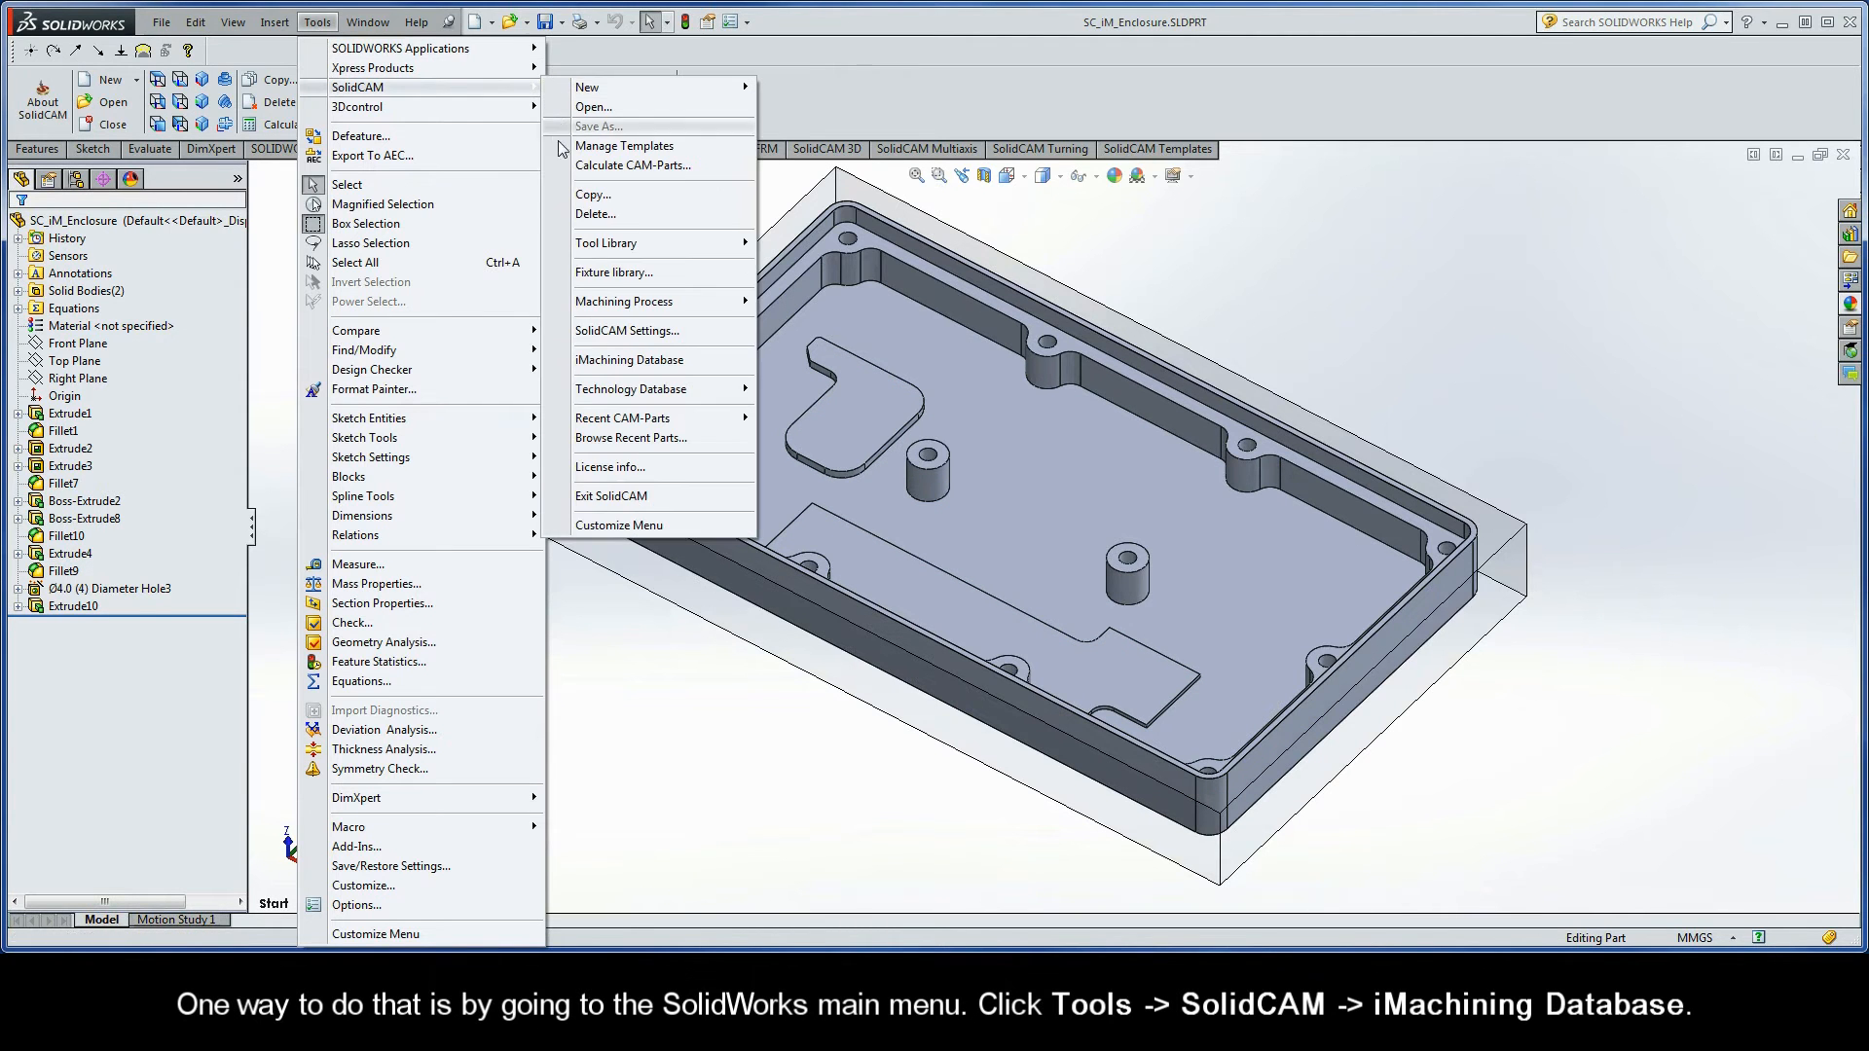
{"action": "left_click", "coordinate": [564, 360]}
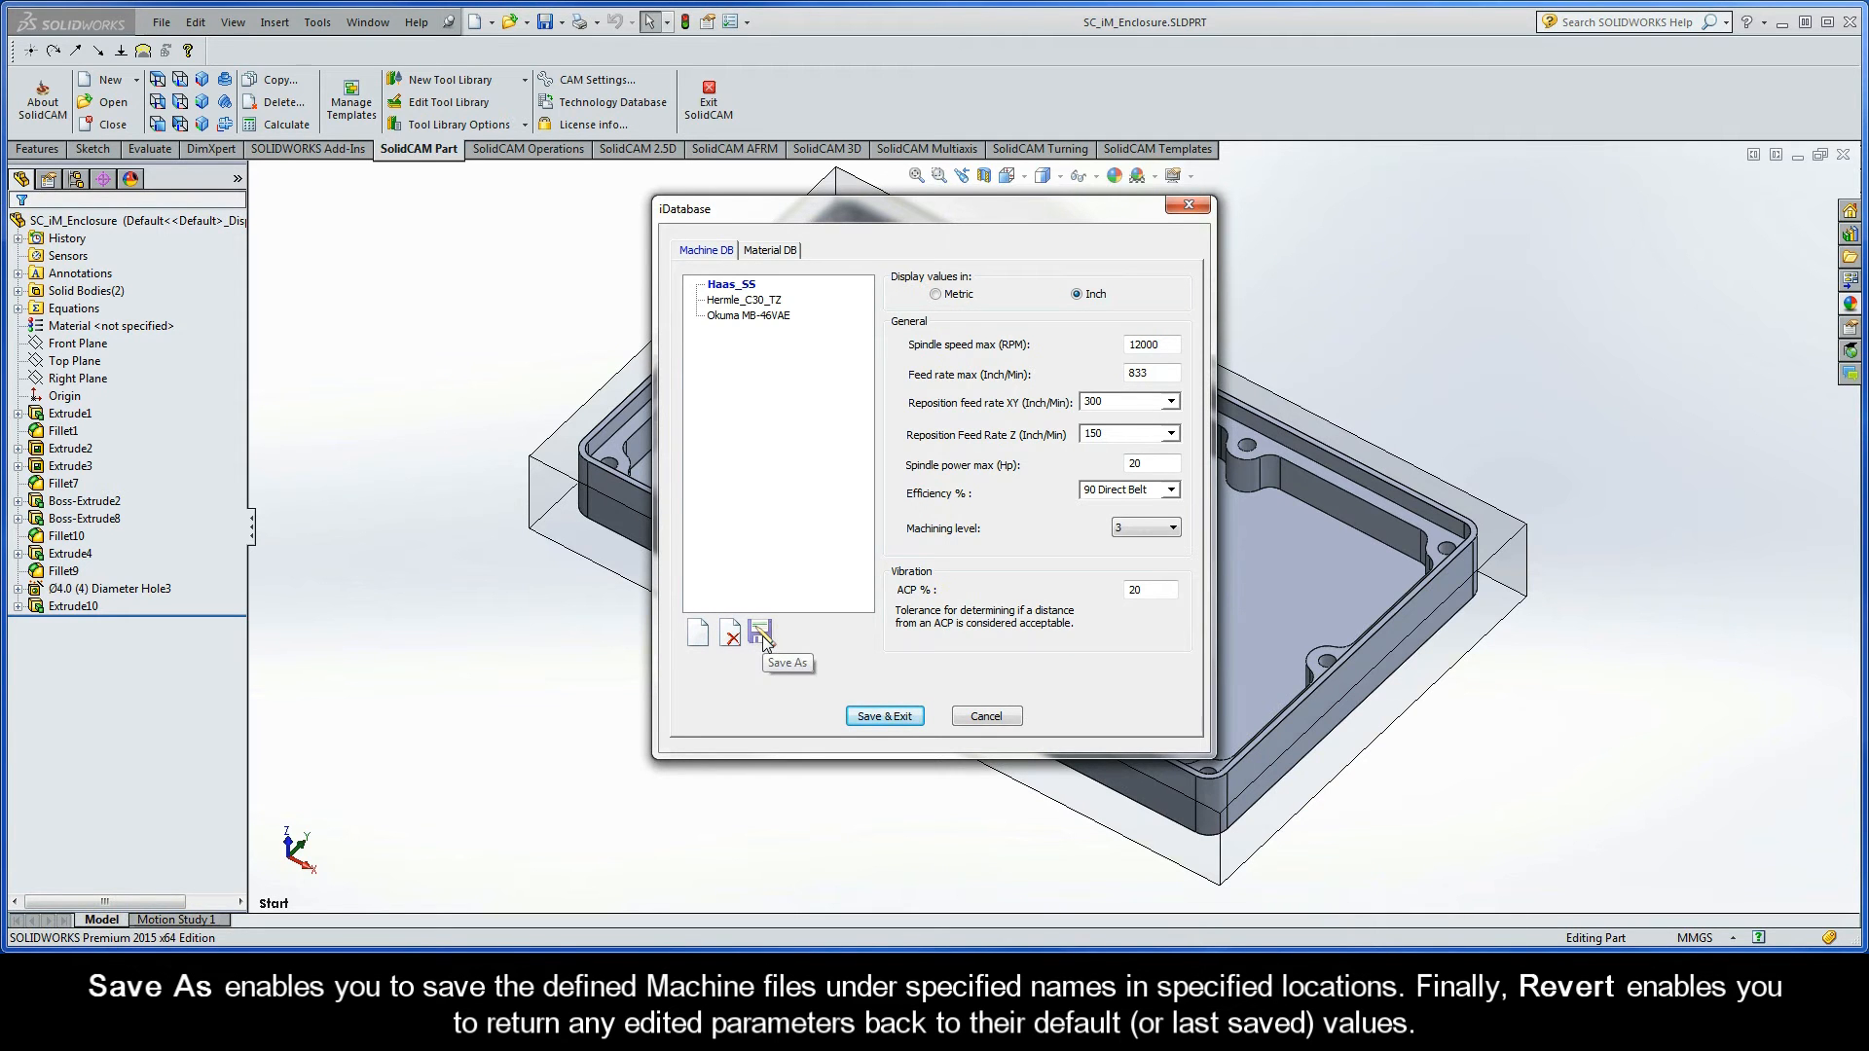
- Add a new machine file named Haas_SS_New to the machine database
{"action": "left_click", "coordinate": [1166, 346]}
{"action": "key", "text": "BackSpace"}
{"action": "left_click", "coordinate": [699, 635]}
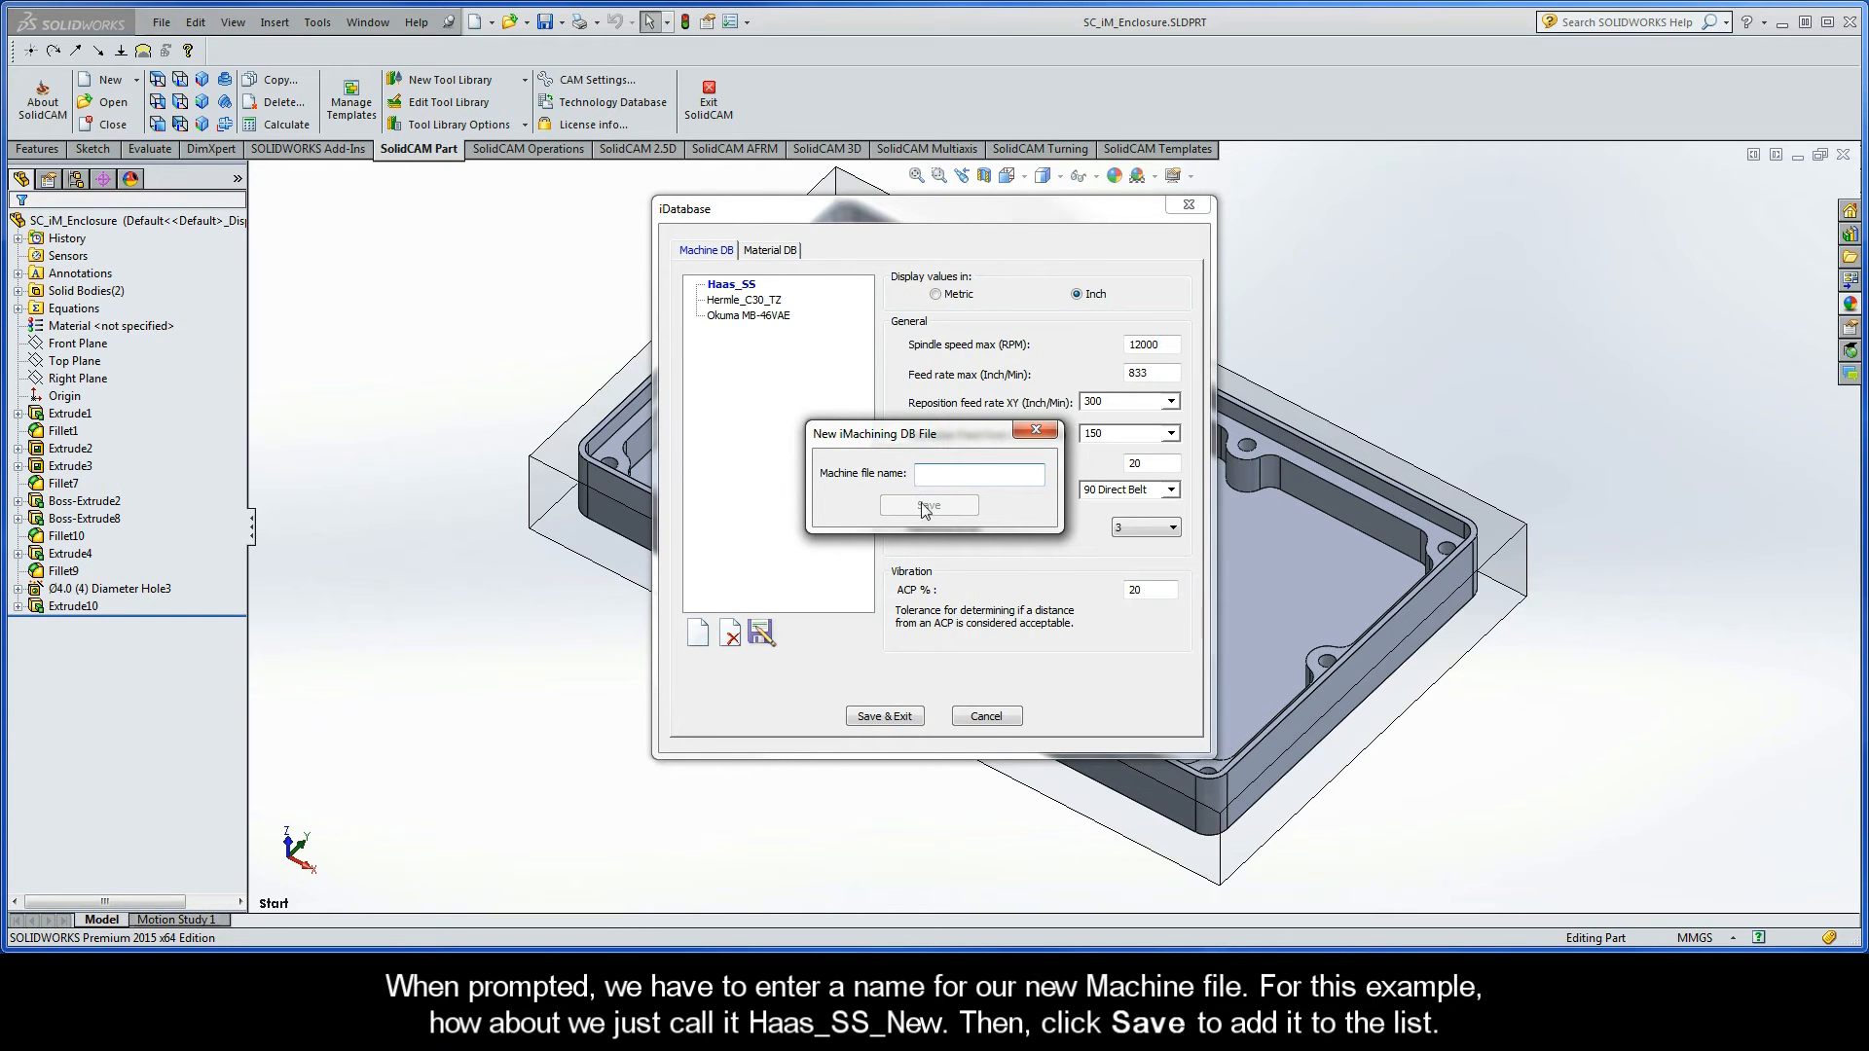
{"action": "type", "text": "Haas_SS_New"}
{"action": "left_click", "coordinate": [925, 514]}
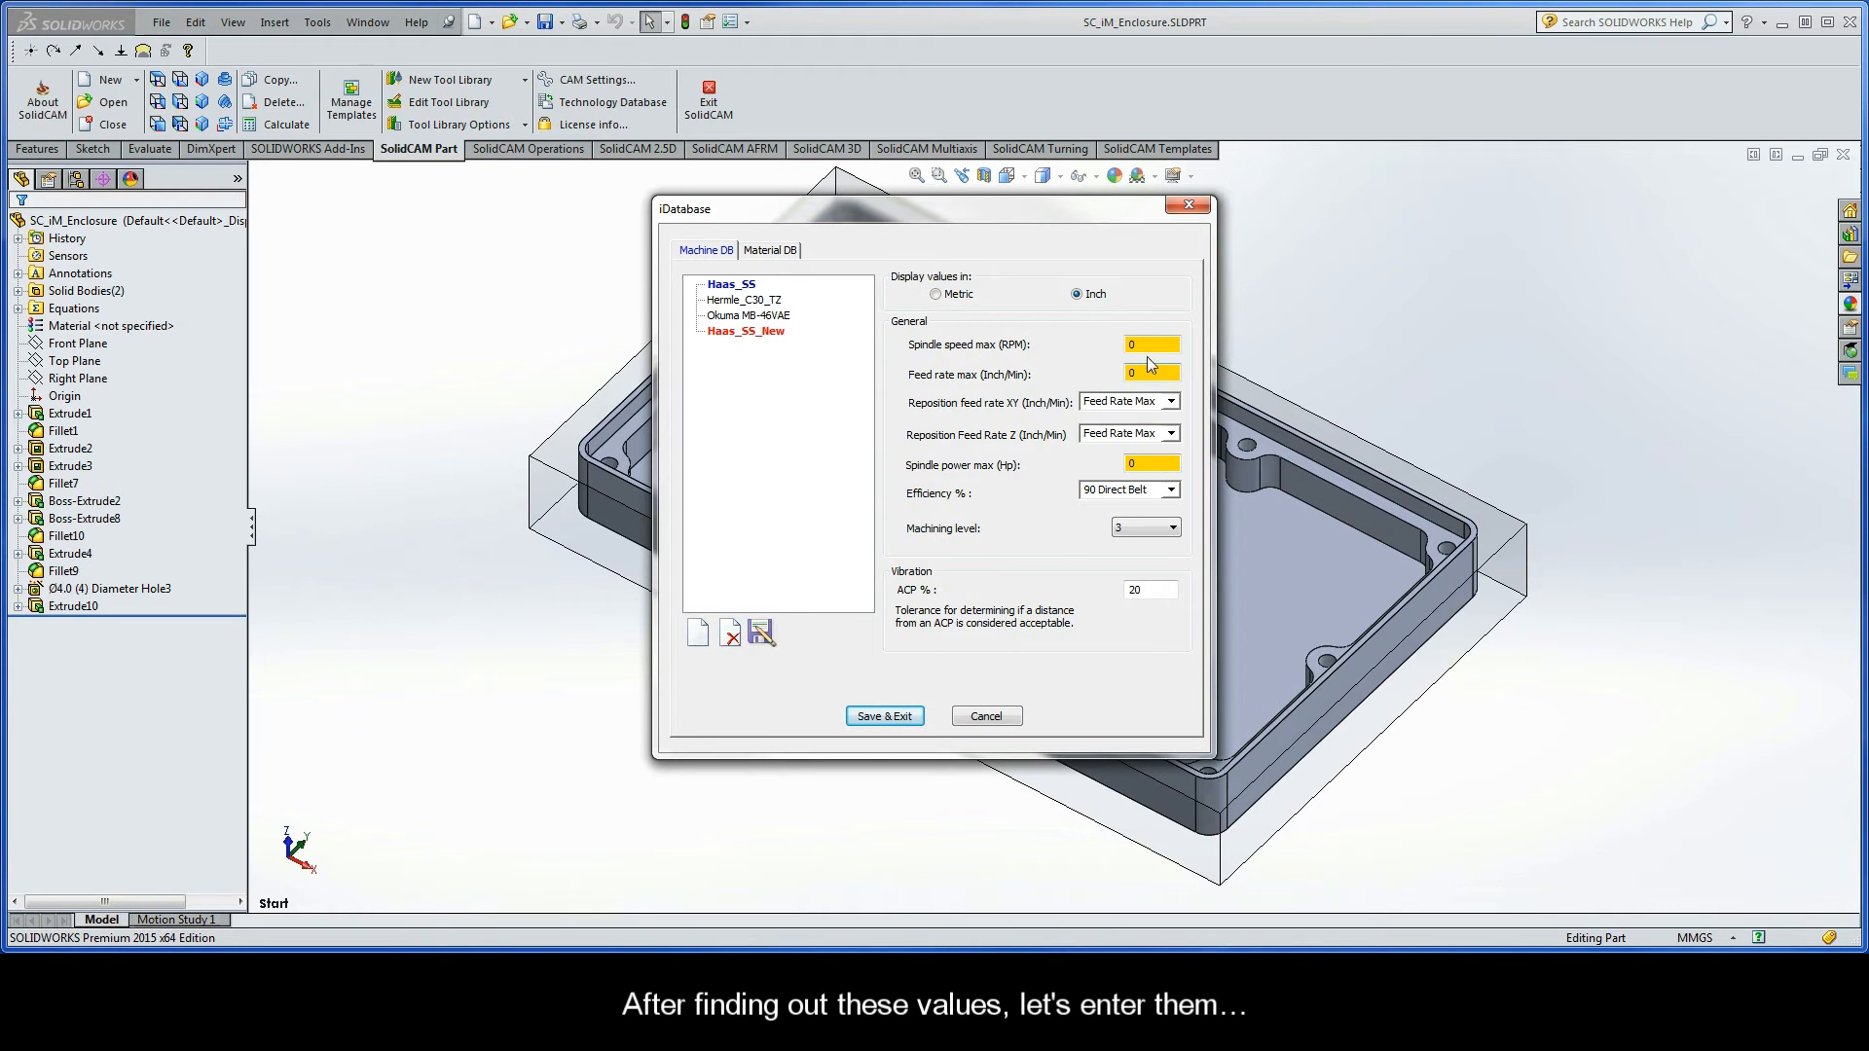
- Show the machine's values in metric and set maximum spindle speed to 12000 RPM, feed rate to 21158 mm/min and spindle power to 20 kW
{"action": "left_click", "coordinate": [936, 294]}
{"action": "double_click", "coordinate": [1148, 345]}
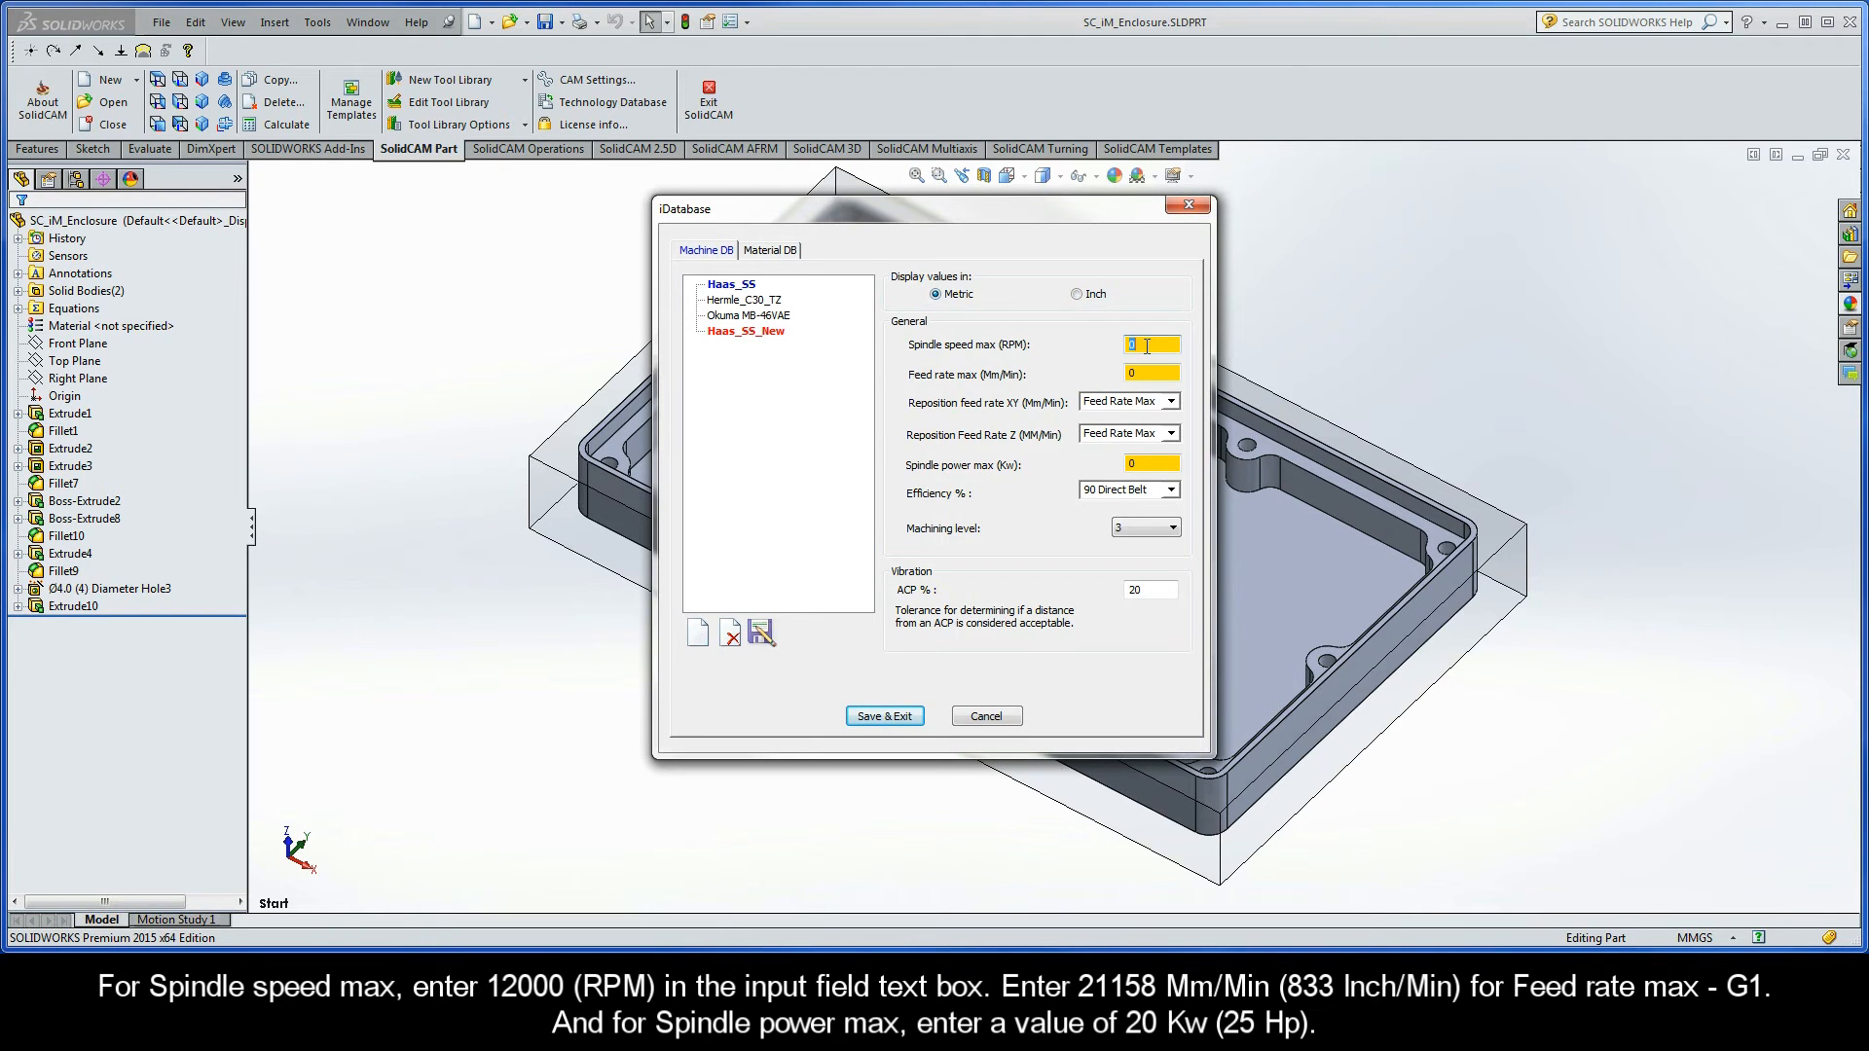
{"action": "type", "text": "12000"}
{"action": "double_click", "coordinate": [1149, 373]}
{"action": "type", "text": "21158"}
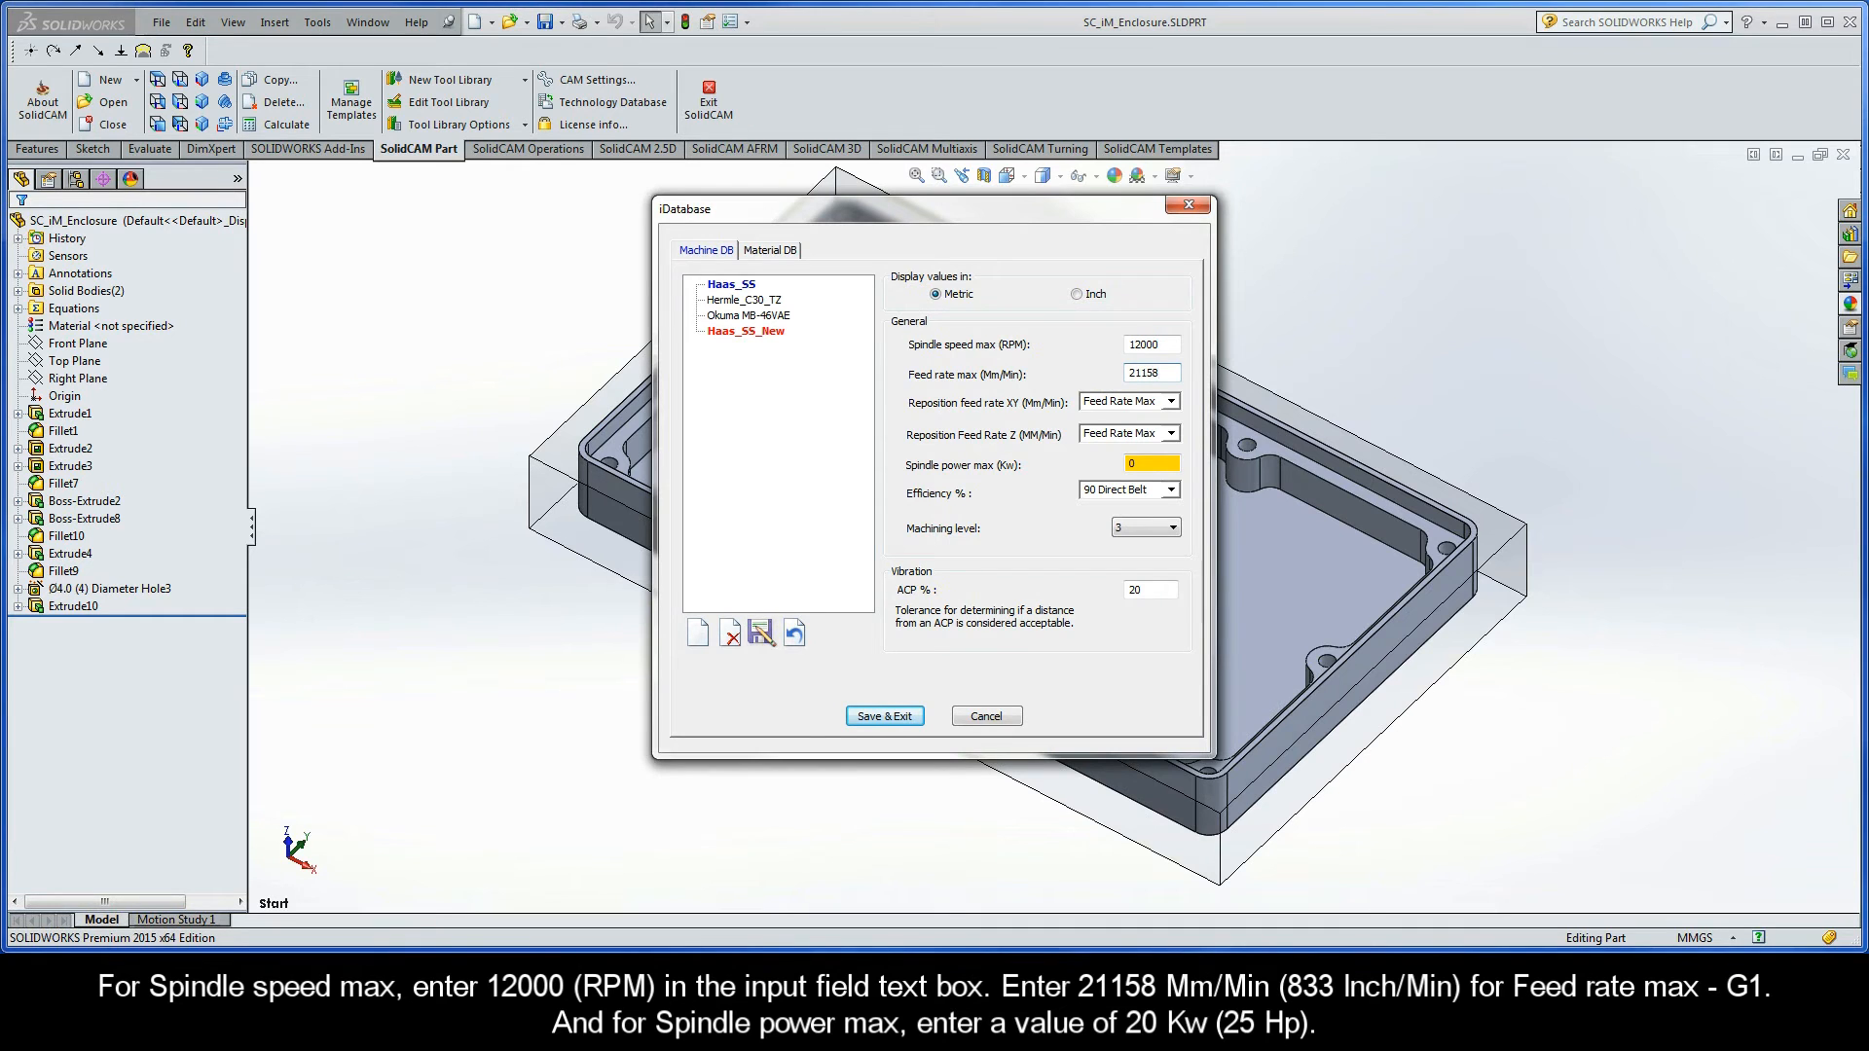
{"action": "double_click", "coordinate": [1151, 463]}
{"action": "type", "text": "20"}
- Set the machine's reposition feed rates to 10000 mm/min for XY and 3800 mm/min for Z, and its machining level to 6
{"action": "left_click", "coordinate": [1151, 403]}
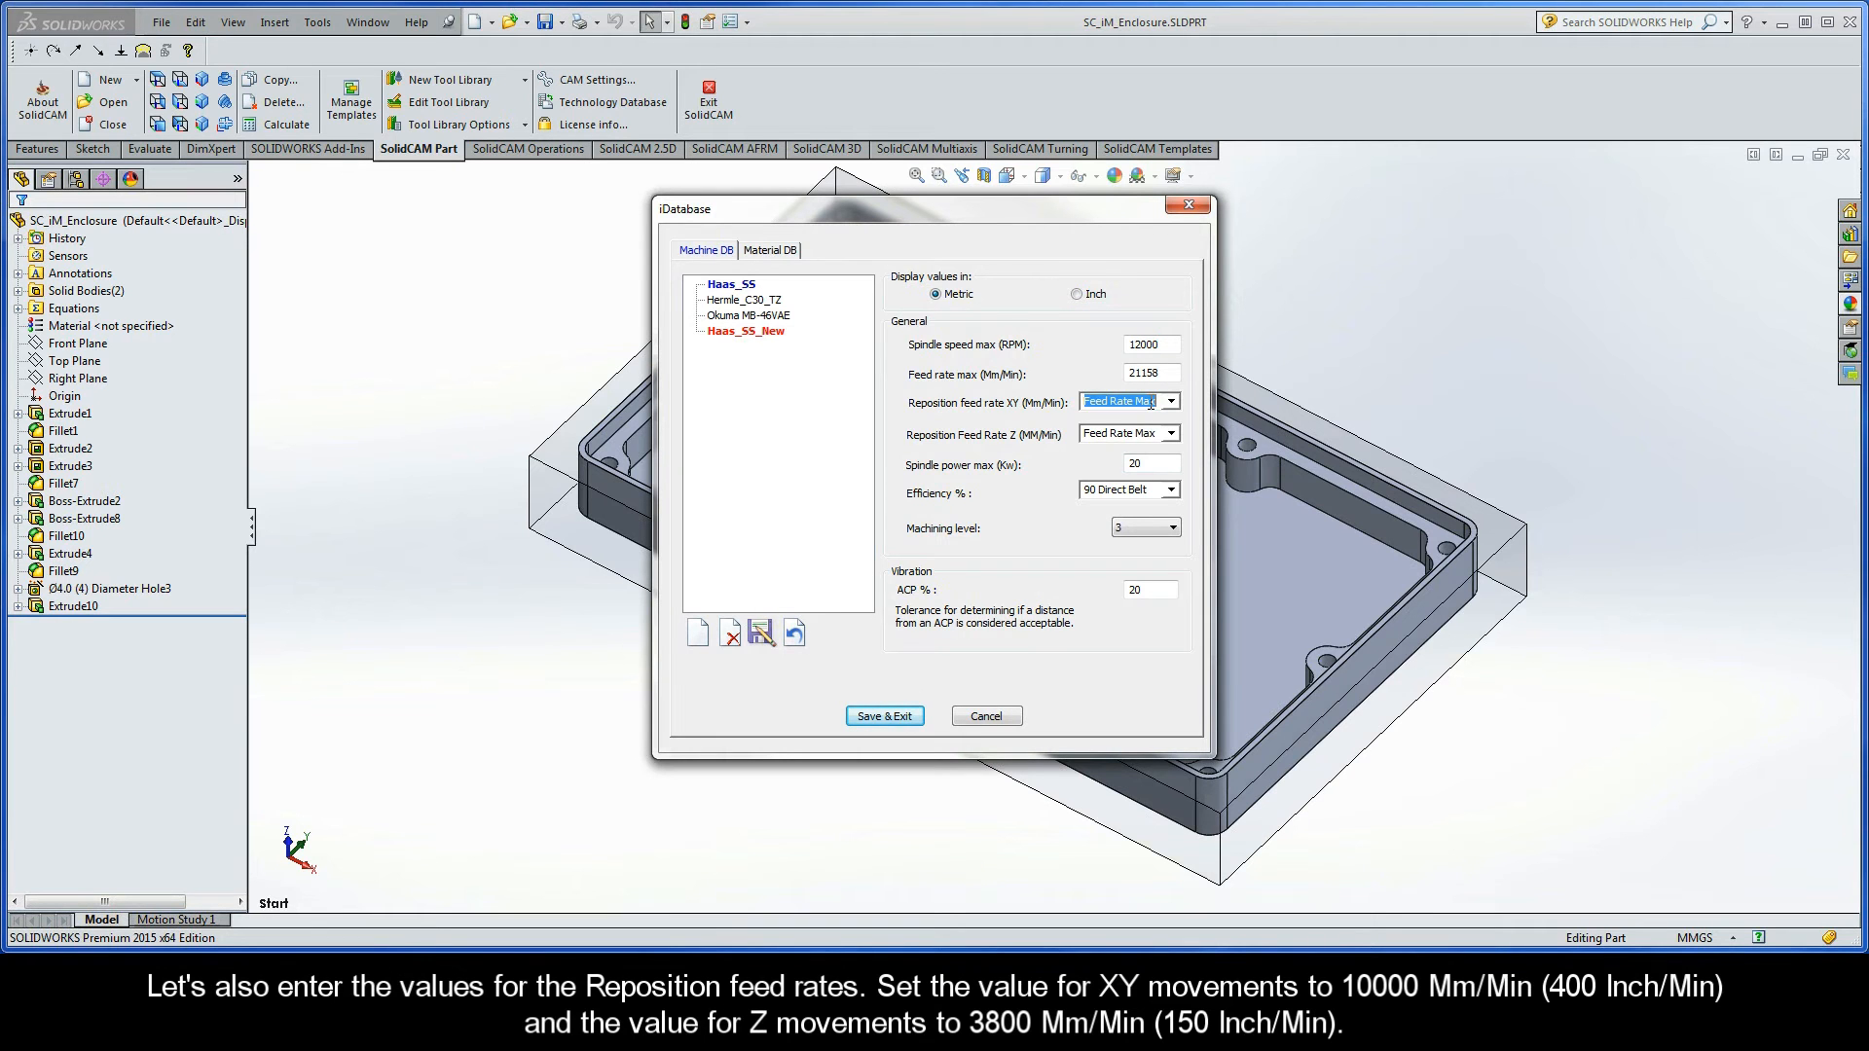
{"action": "type", "text": "10000"}
{"action": "left_click", "coordinate": [1152, 435]}
{"action": "type", "text": "3800"}
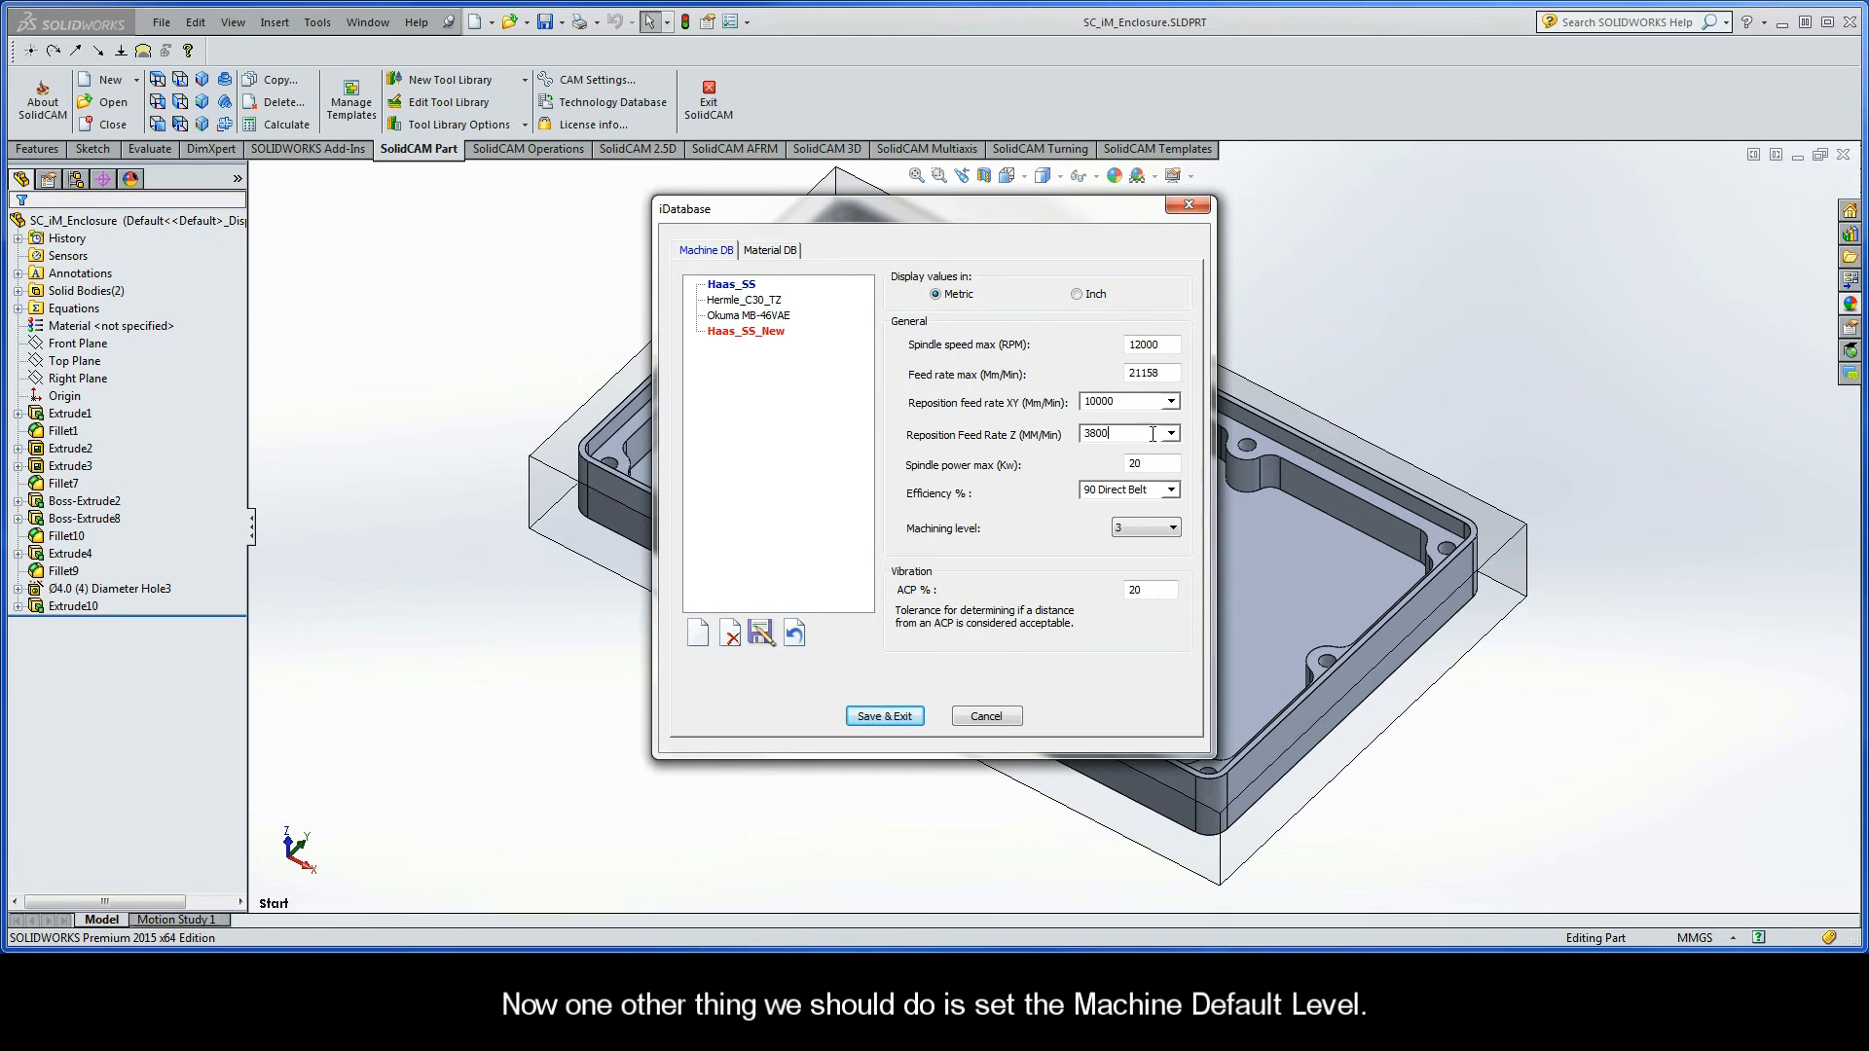
{"action": "left_click", "coordinate": [1155, 538]}
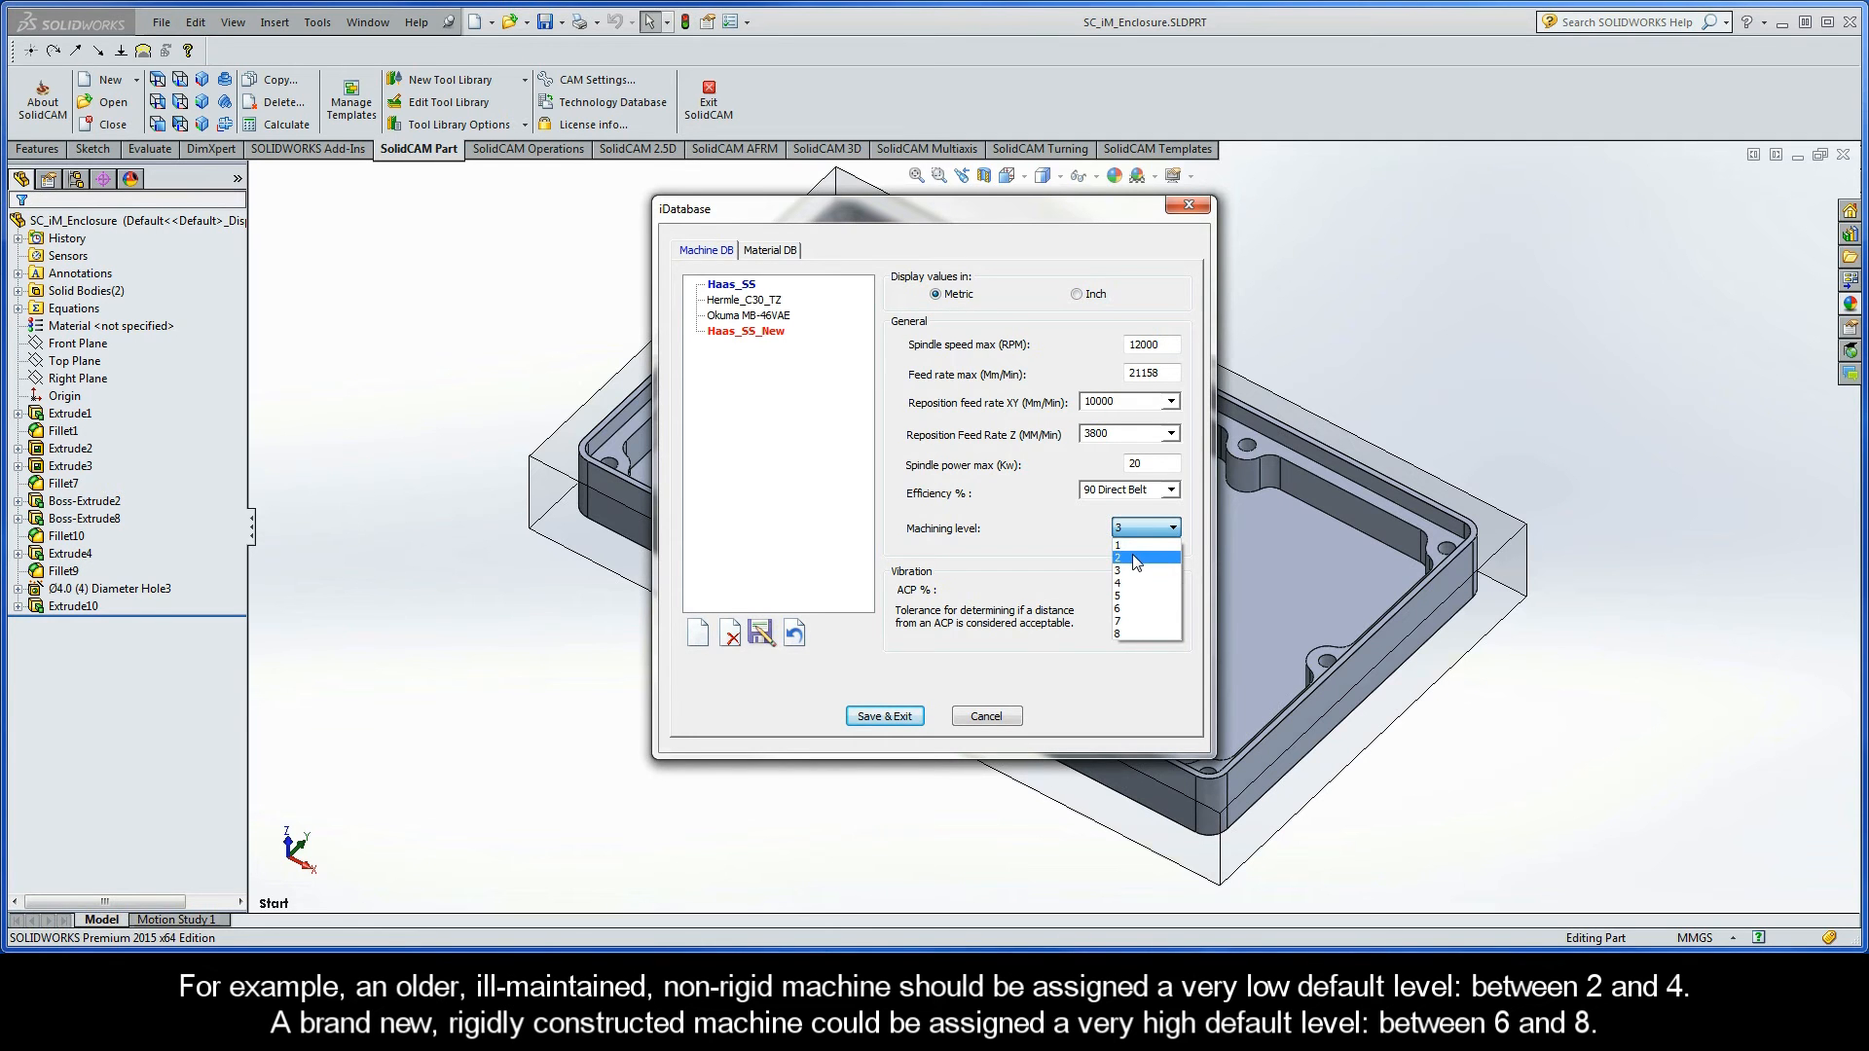
{"action": "left_click", "coordinate": [1135, 608]}
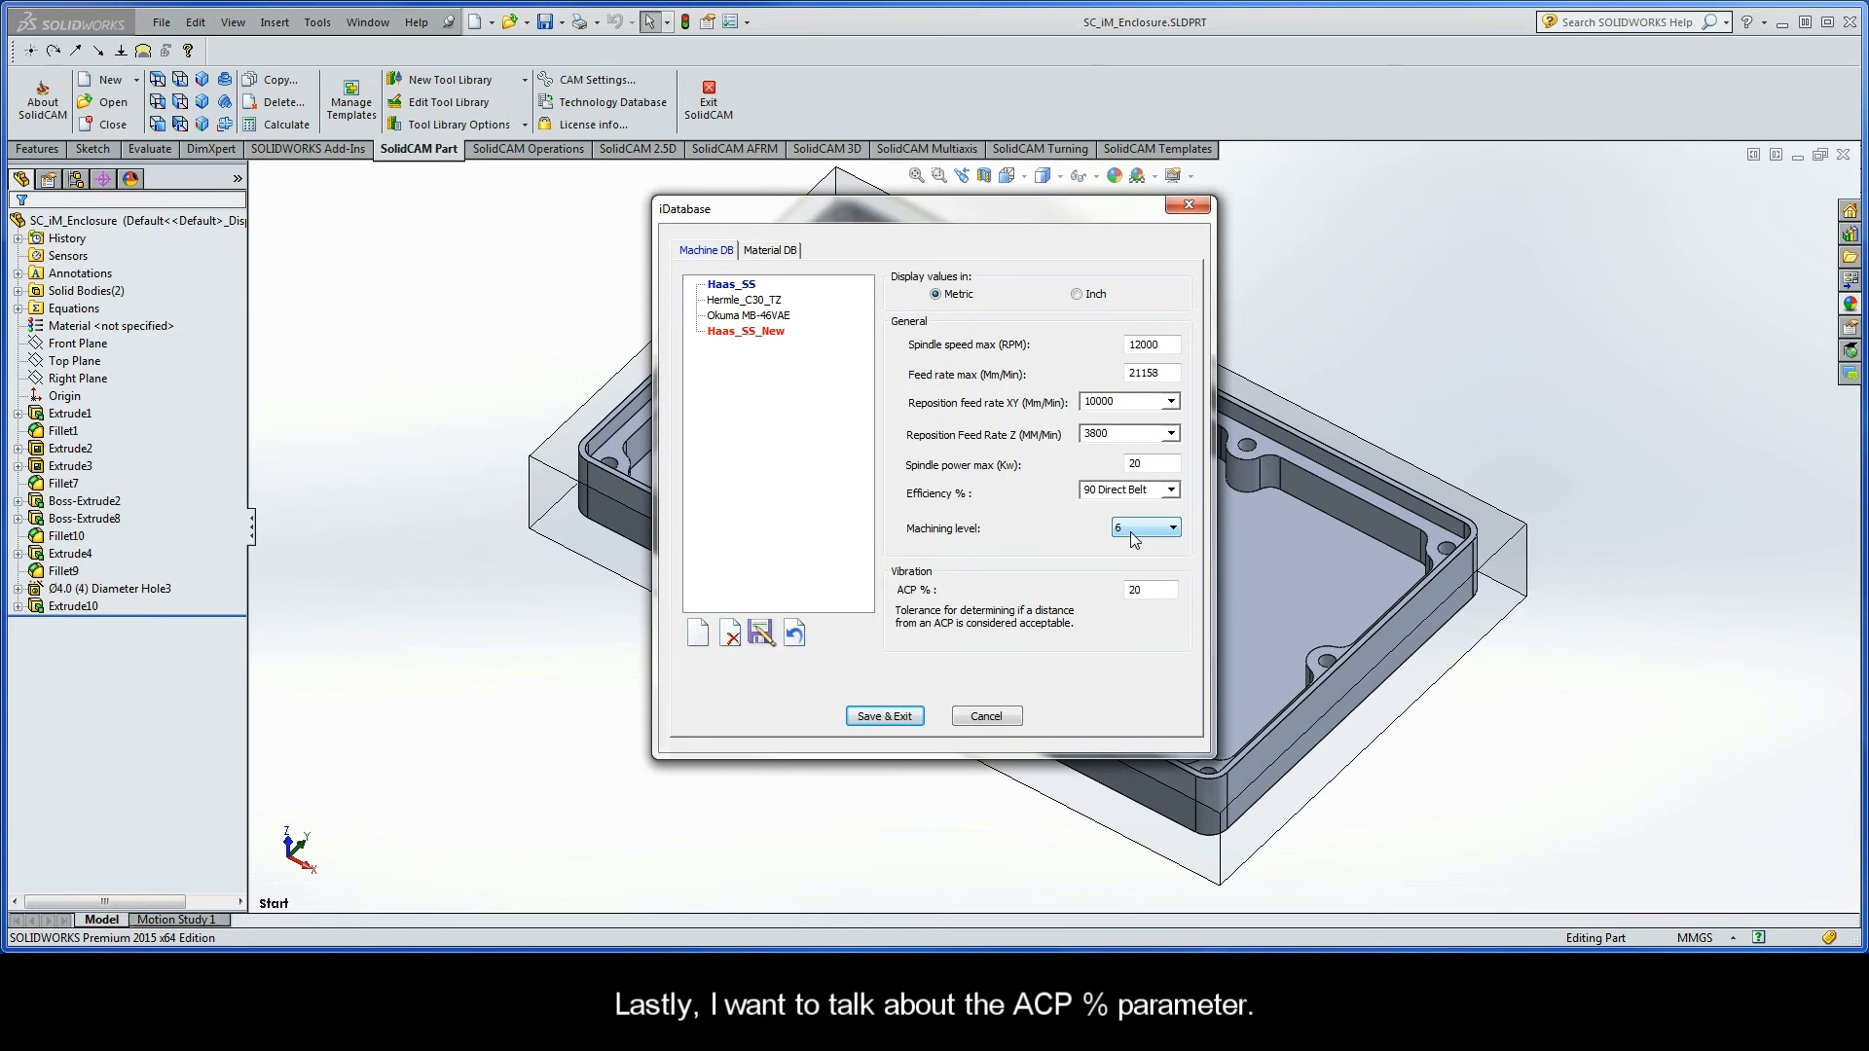
{"action": "left_click", "coordinate": [1137, 591]}
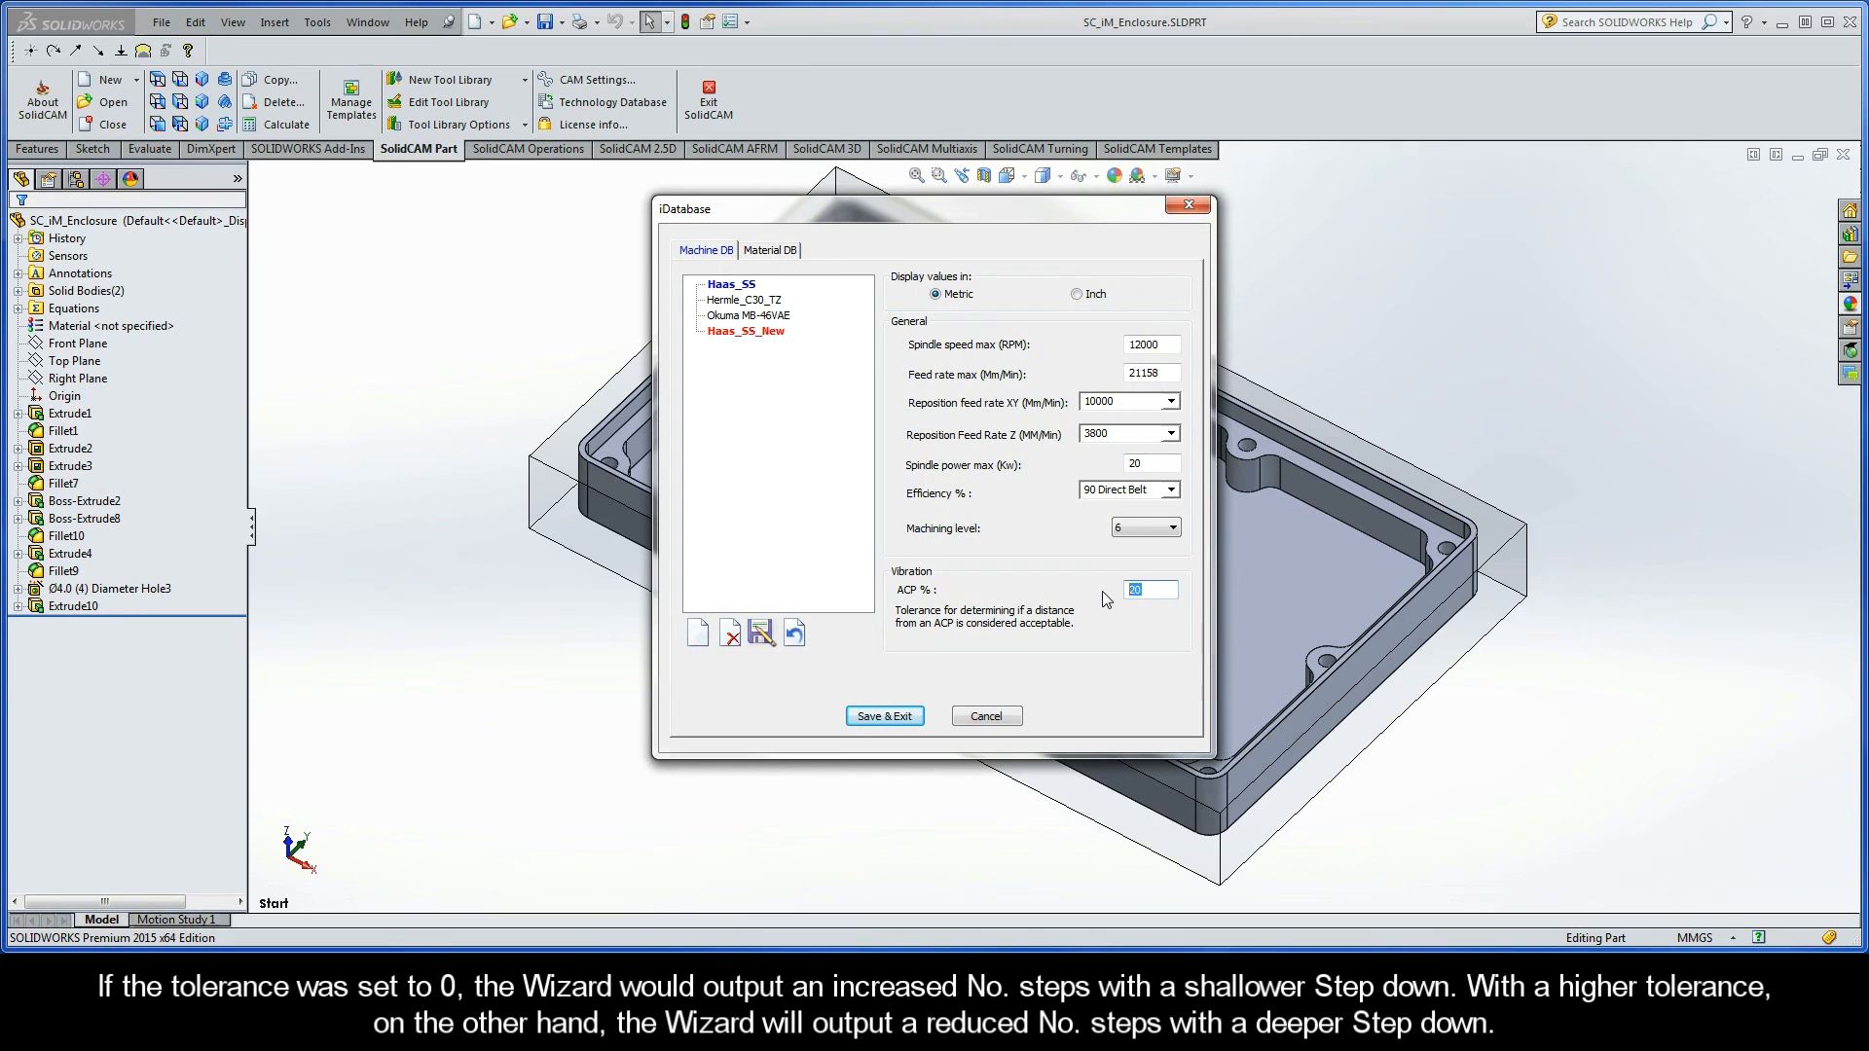
{"action": "type", "text": "0"}
{"action": "key", "text": "shift+Left"}
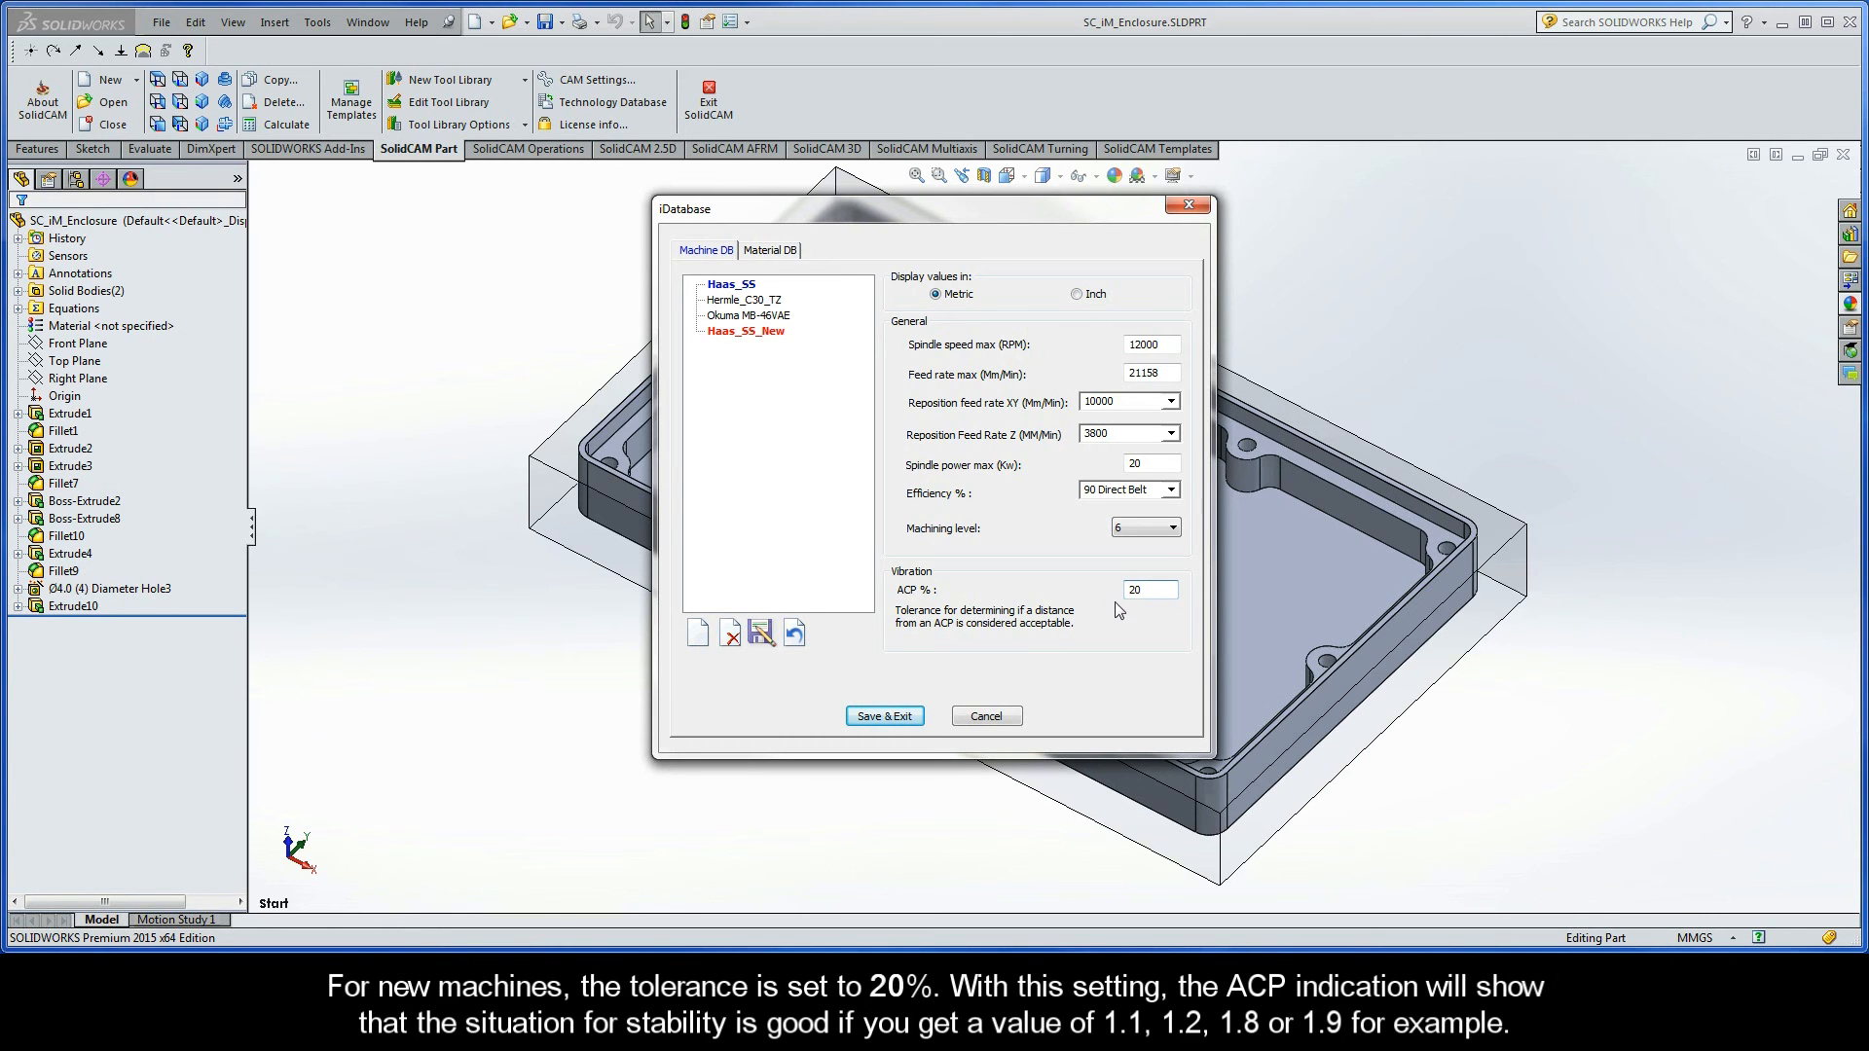
{"action": "left_click_drag", "start_coordinate": [1153, 591], "coordinate": [1091, 594]}
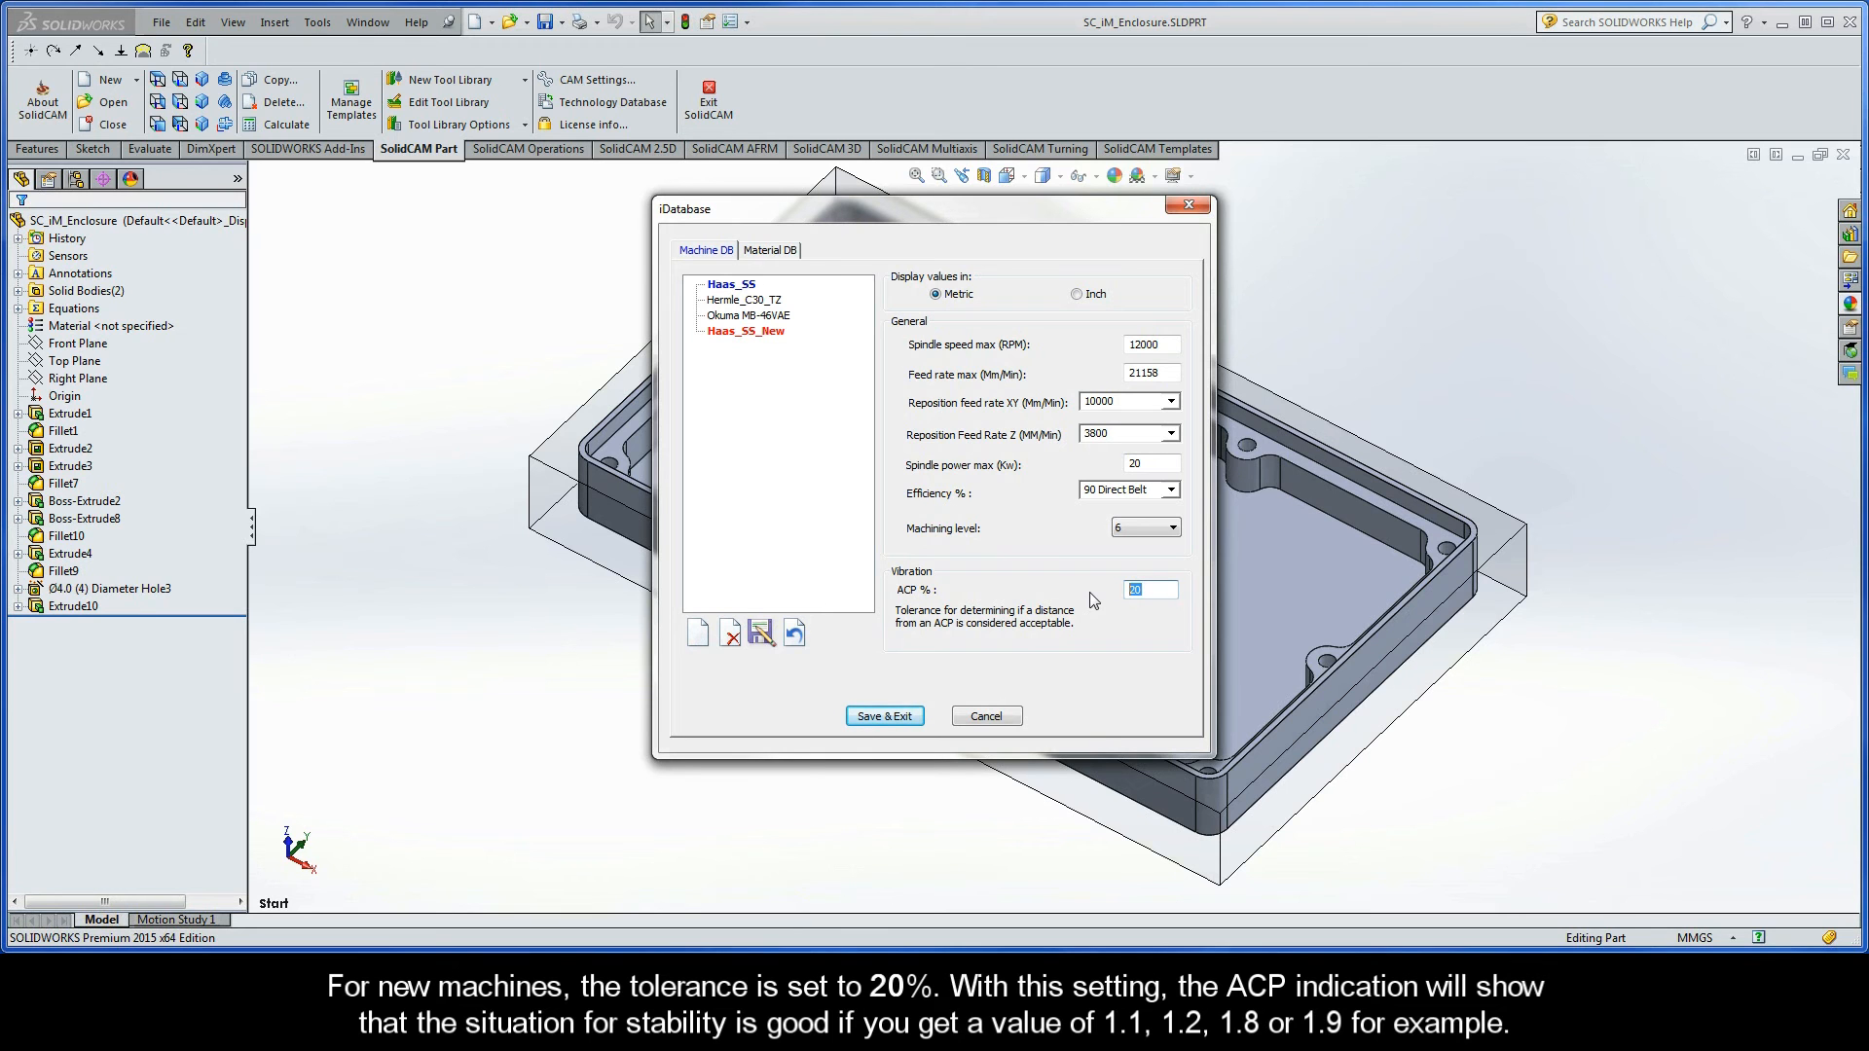
- Add a new material file named Aluminum_6061-T6 to the material database and show its values in metric units
{"action": "left_click", "coordinate": [771, 252]}
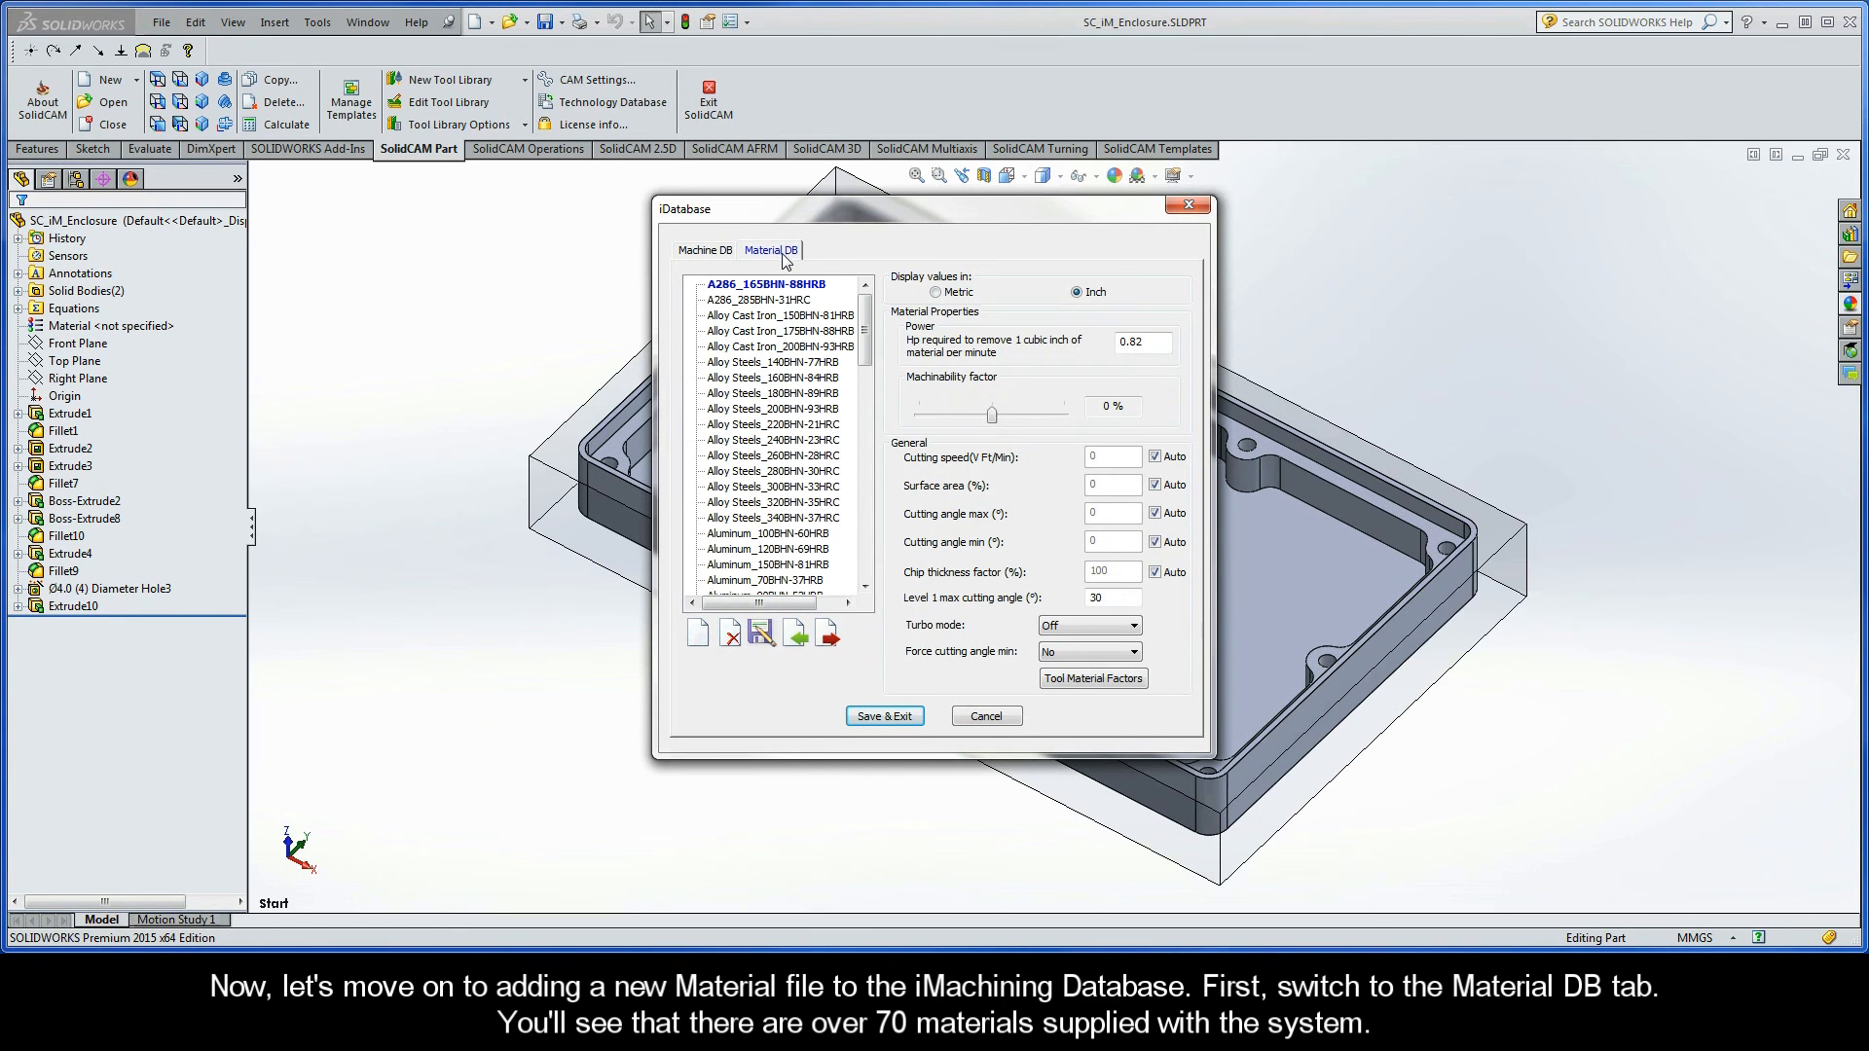
{"action": "left_click_drag", "start_coordinate": [867, 331], "coordinate": [866, 550]}
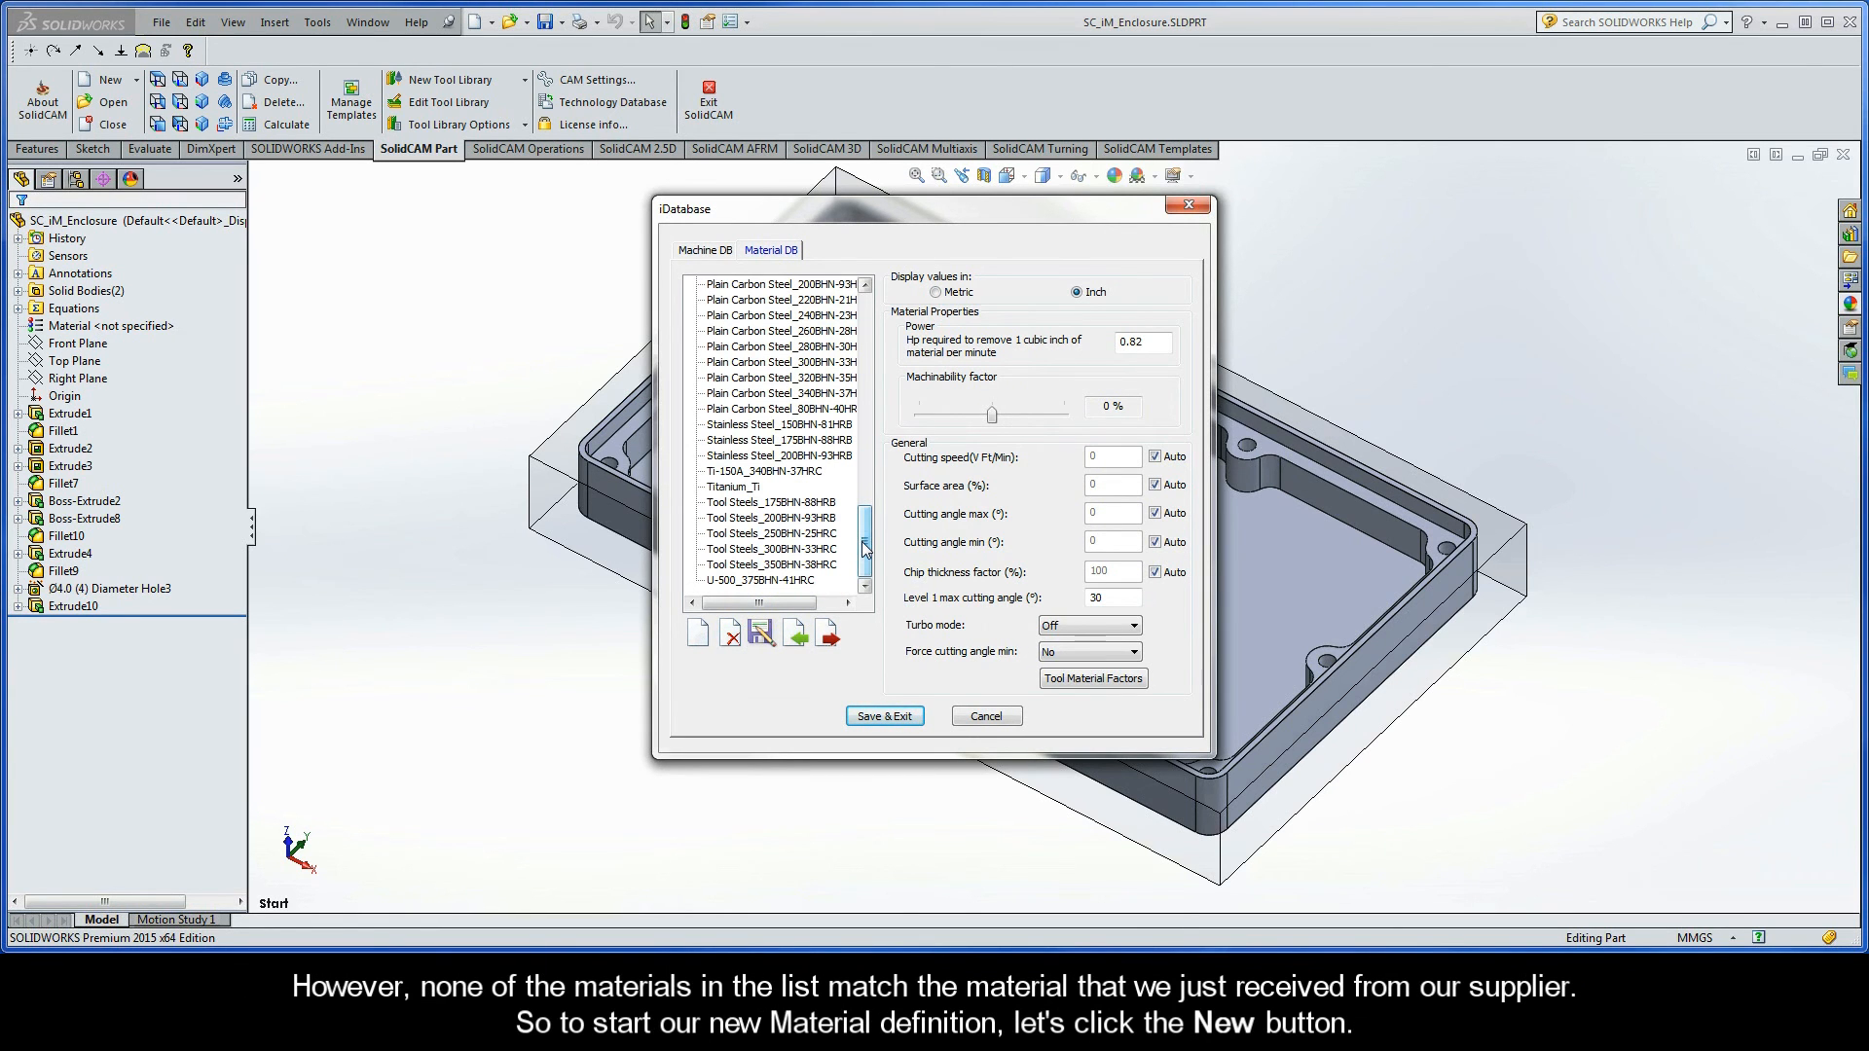
{"action": "left_click", "coordinate": [699, 635]}
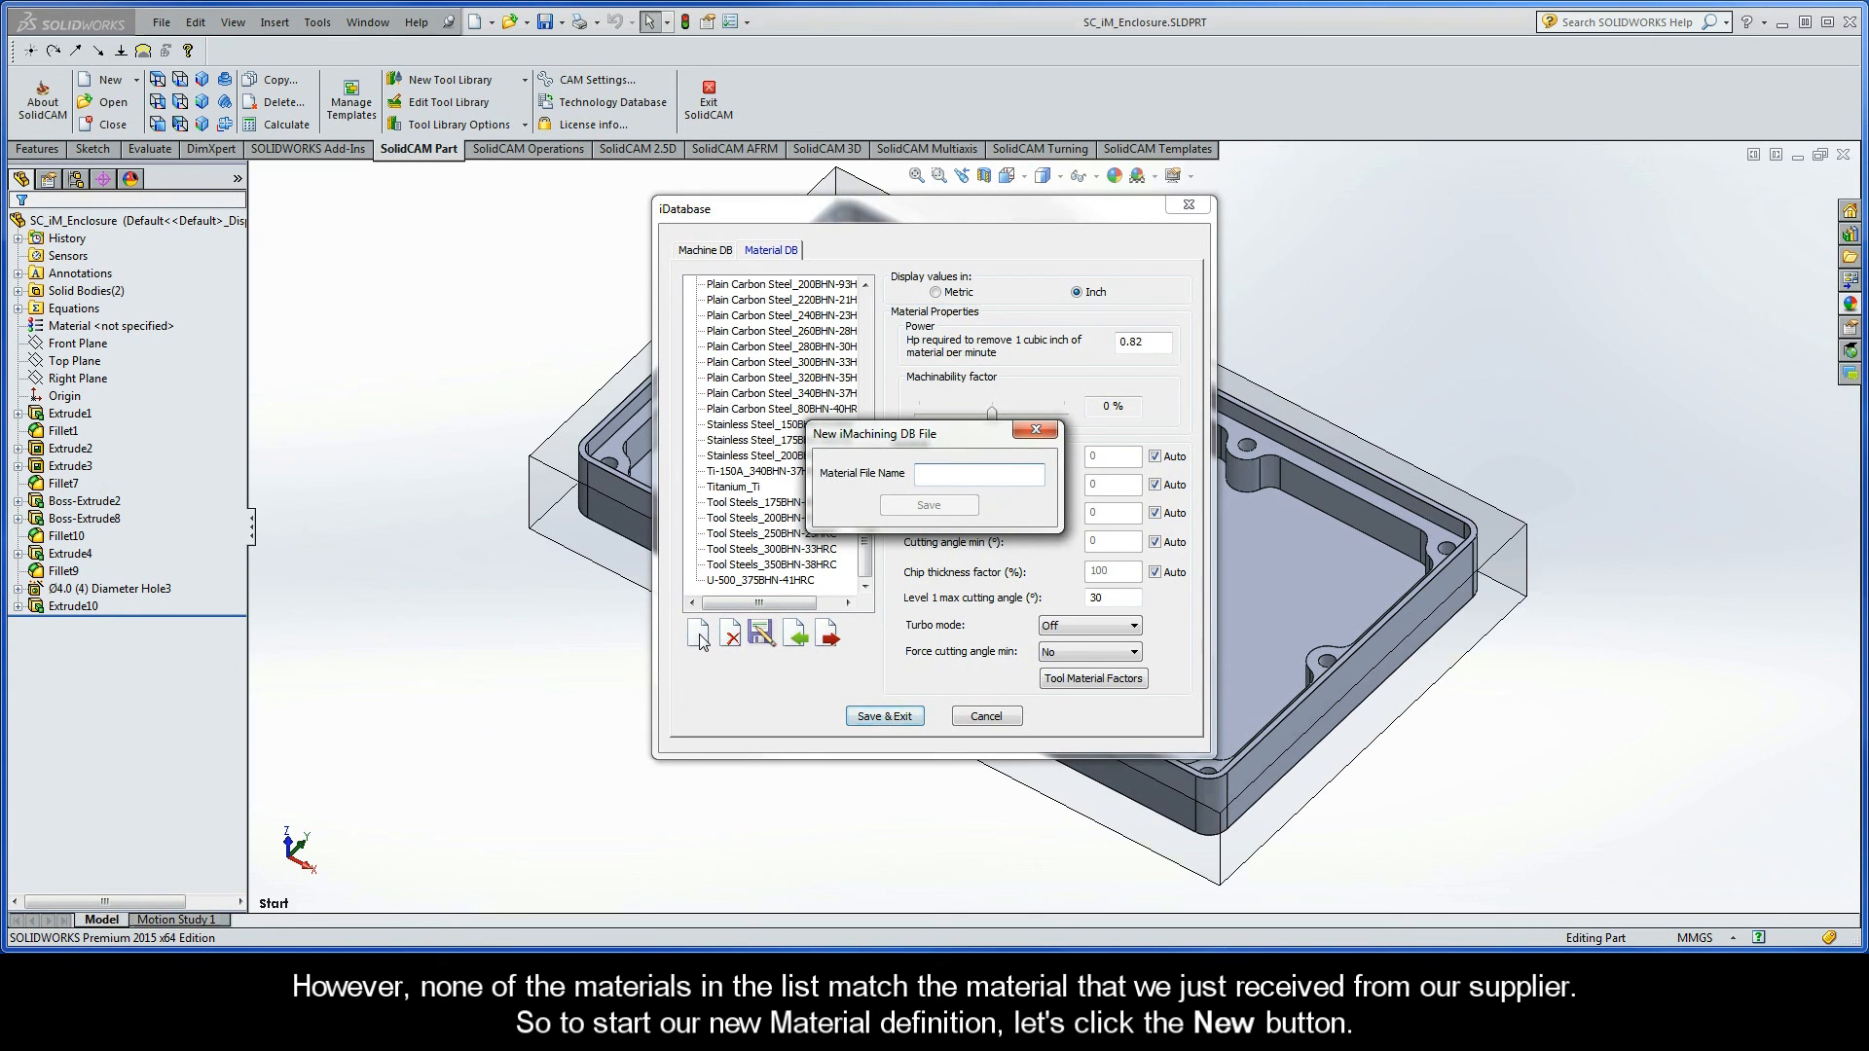
{"action": "type", "text": "Alu"}
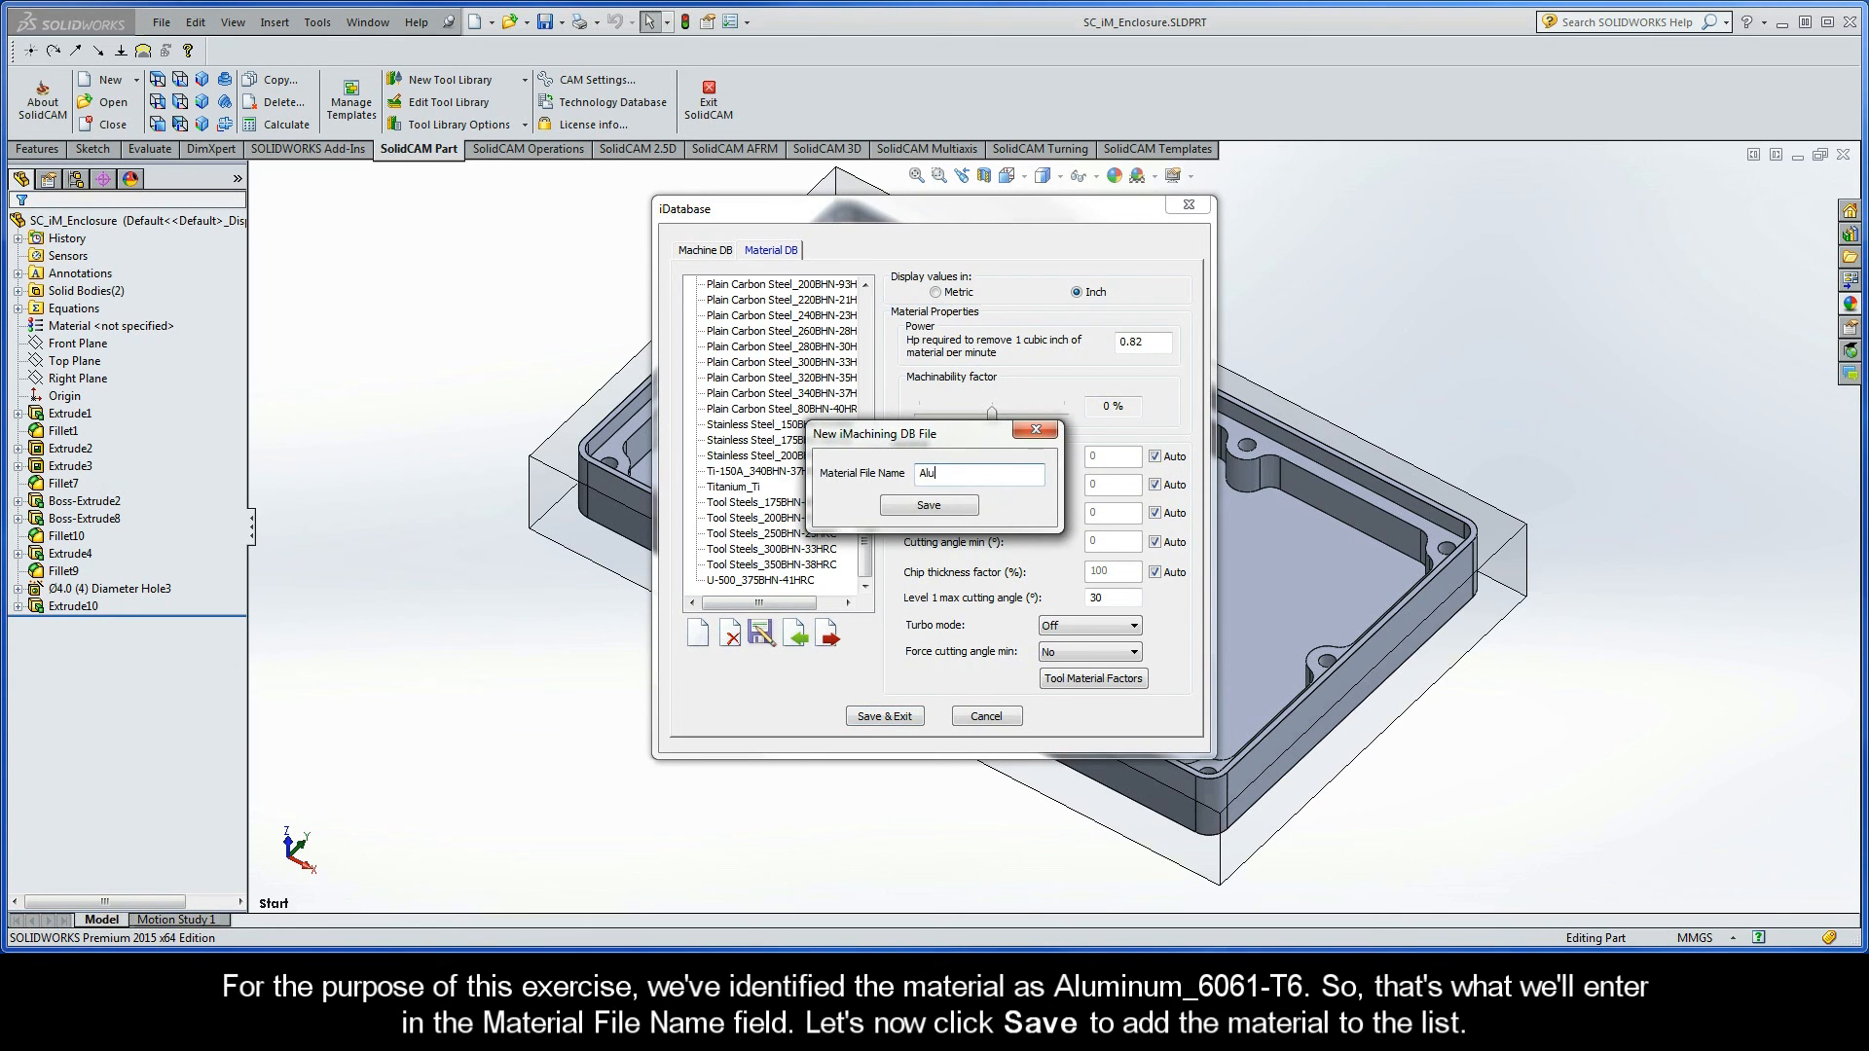
{"action": "type", "text": "minum_6061-T6"}
{"action": "left_click", "coordinate": [930, 506]}
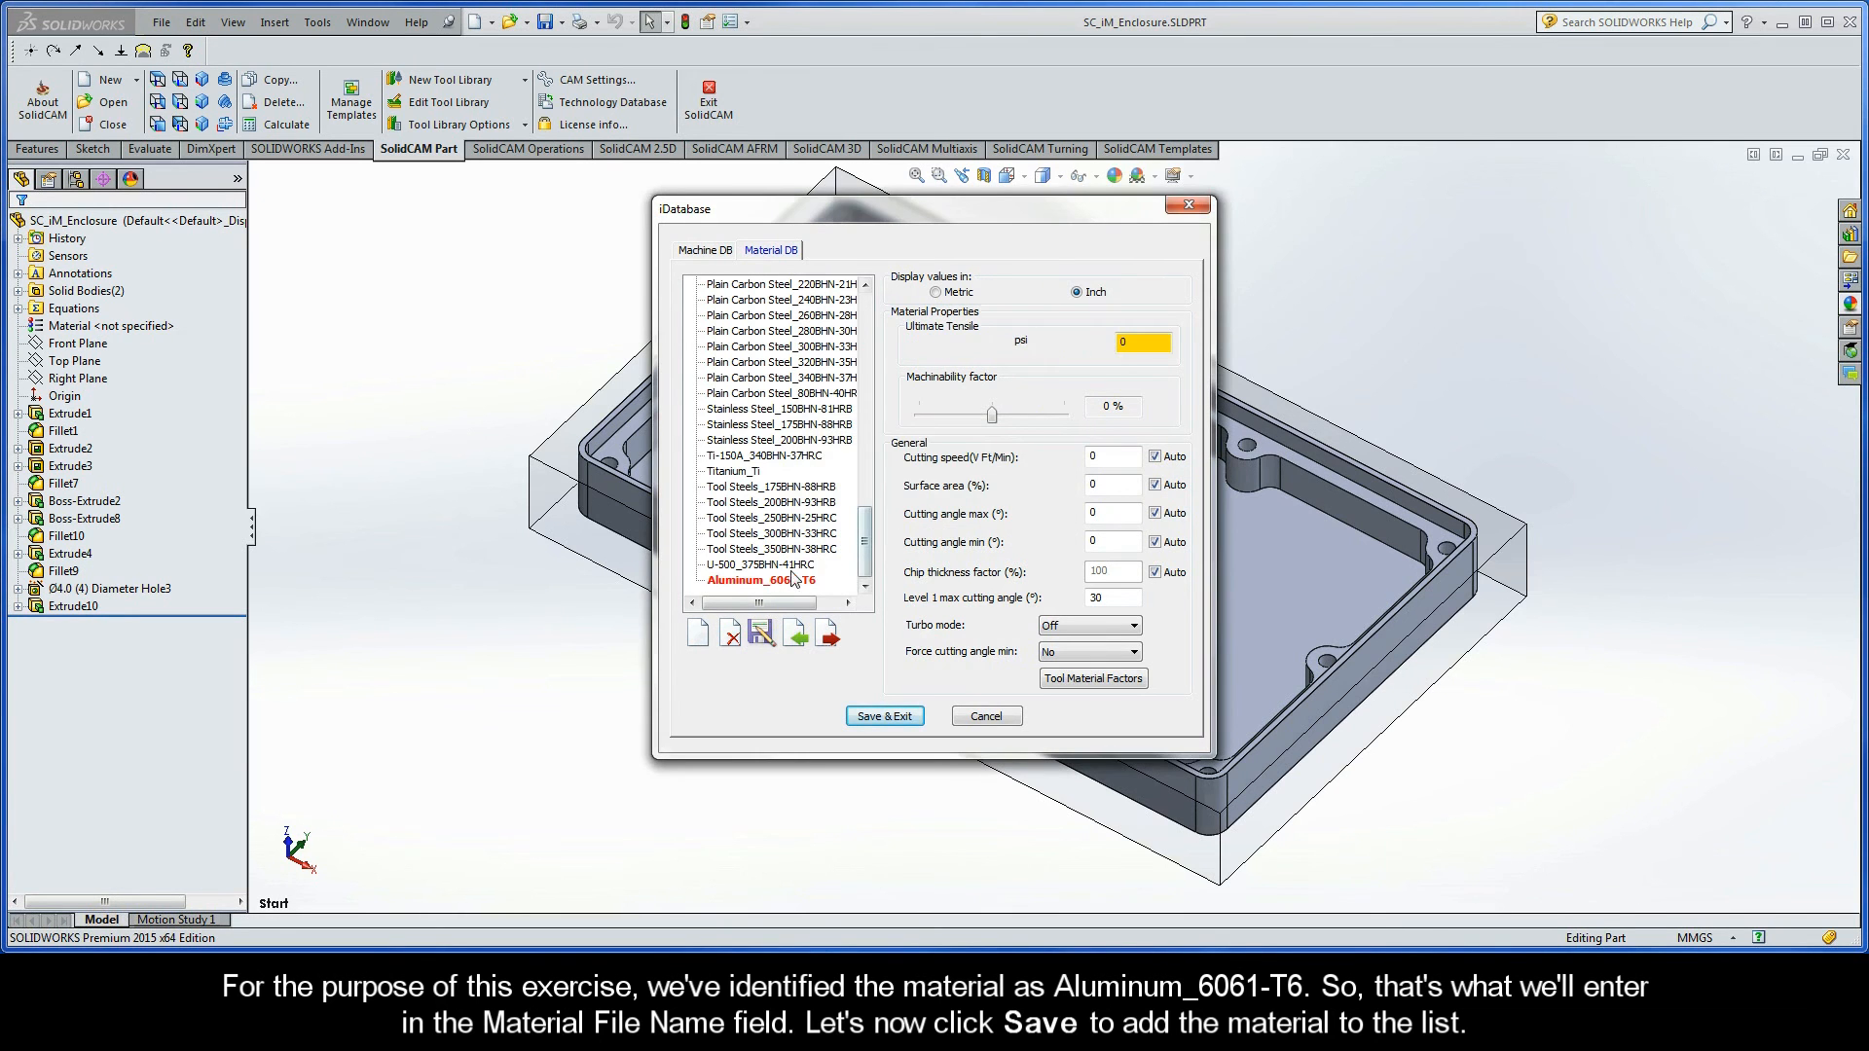
{"action": "left_click", "coordinate": [935, 292]}
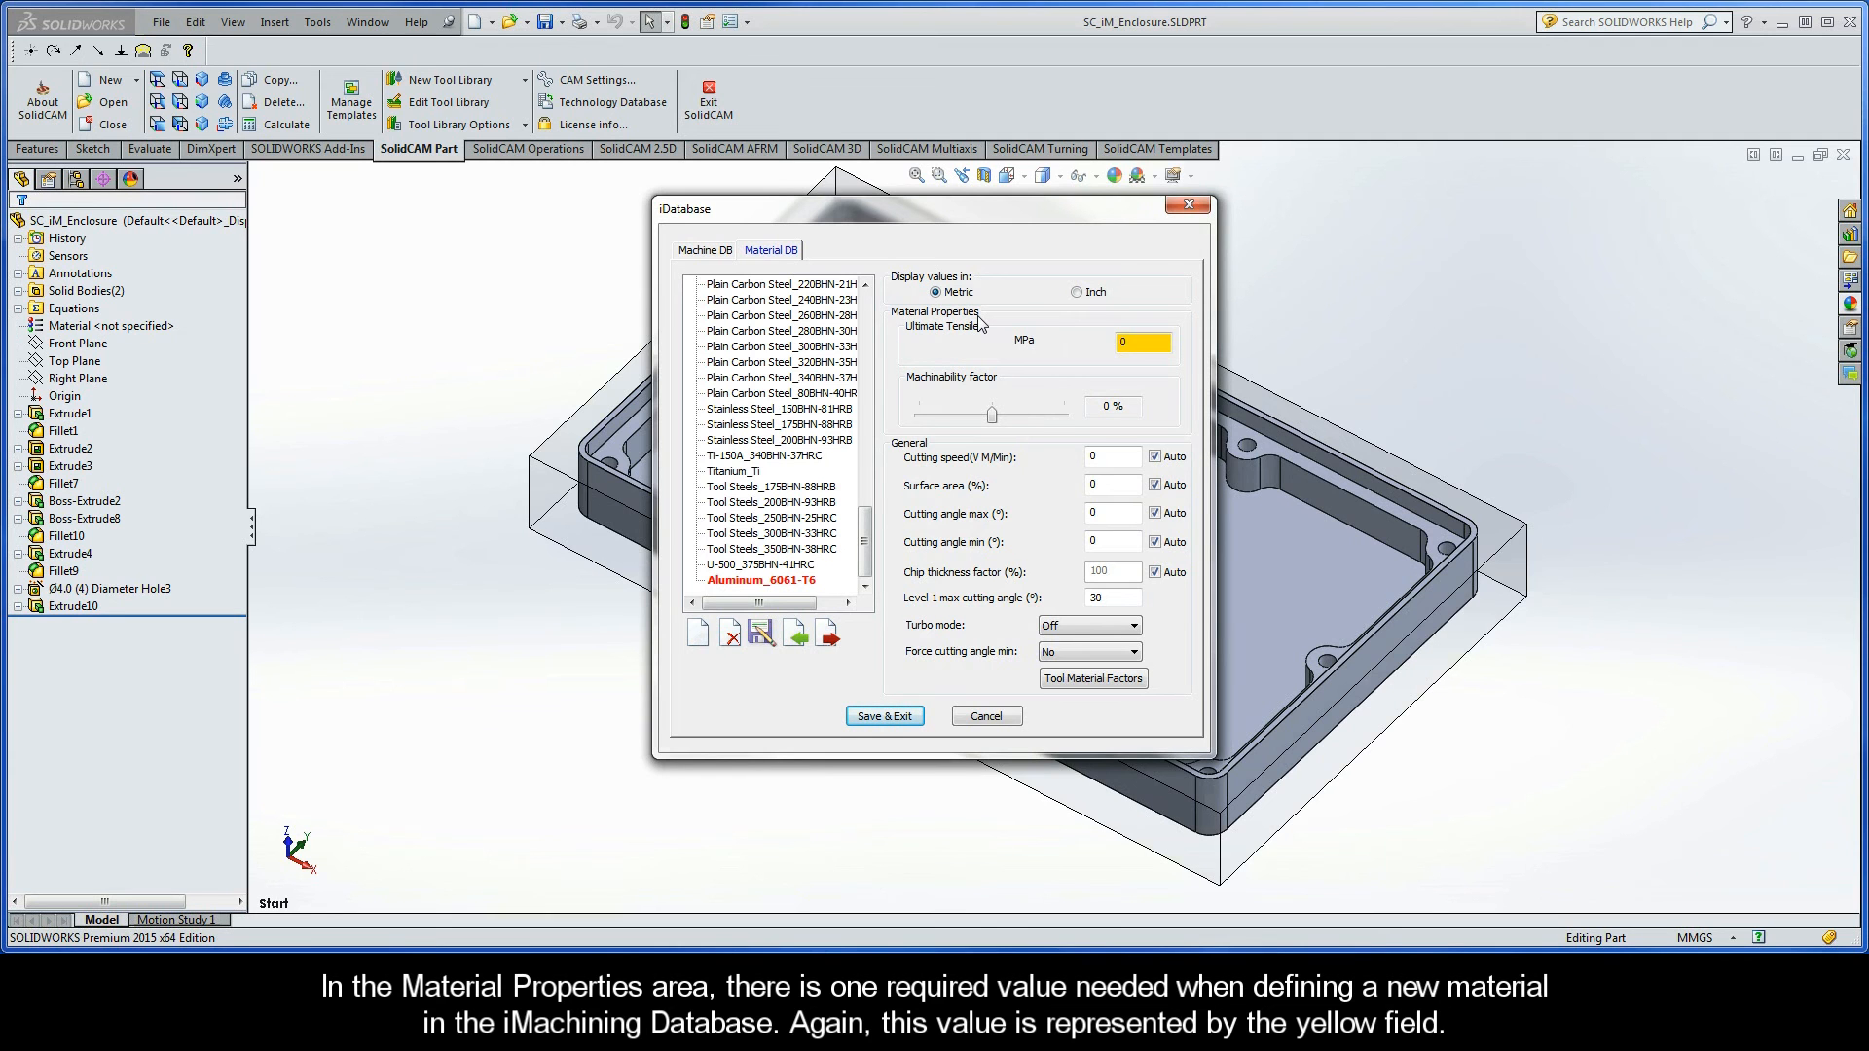
{"action": "double_click", "coordinate": [1124, 342]}
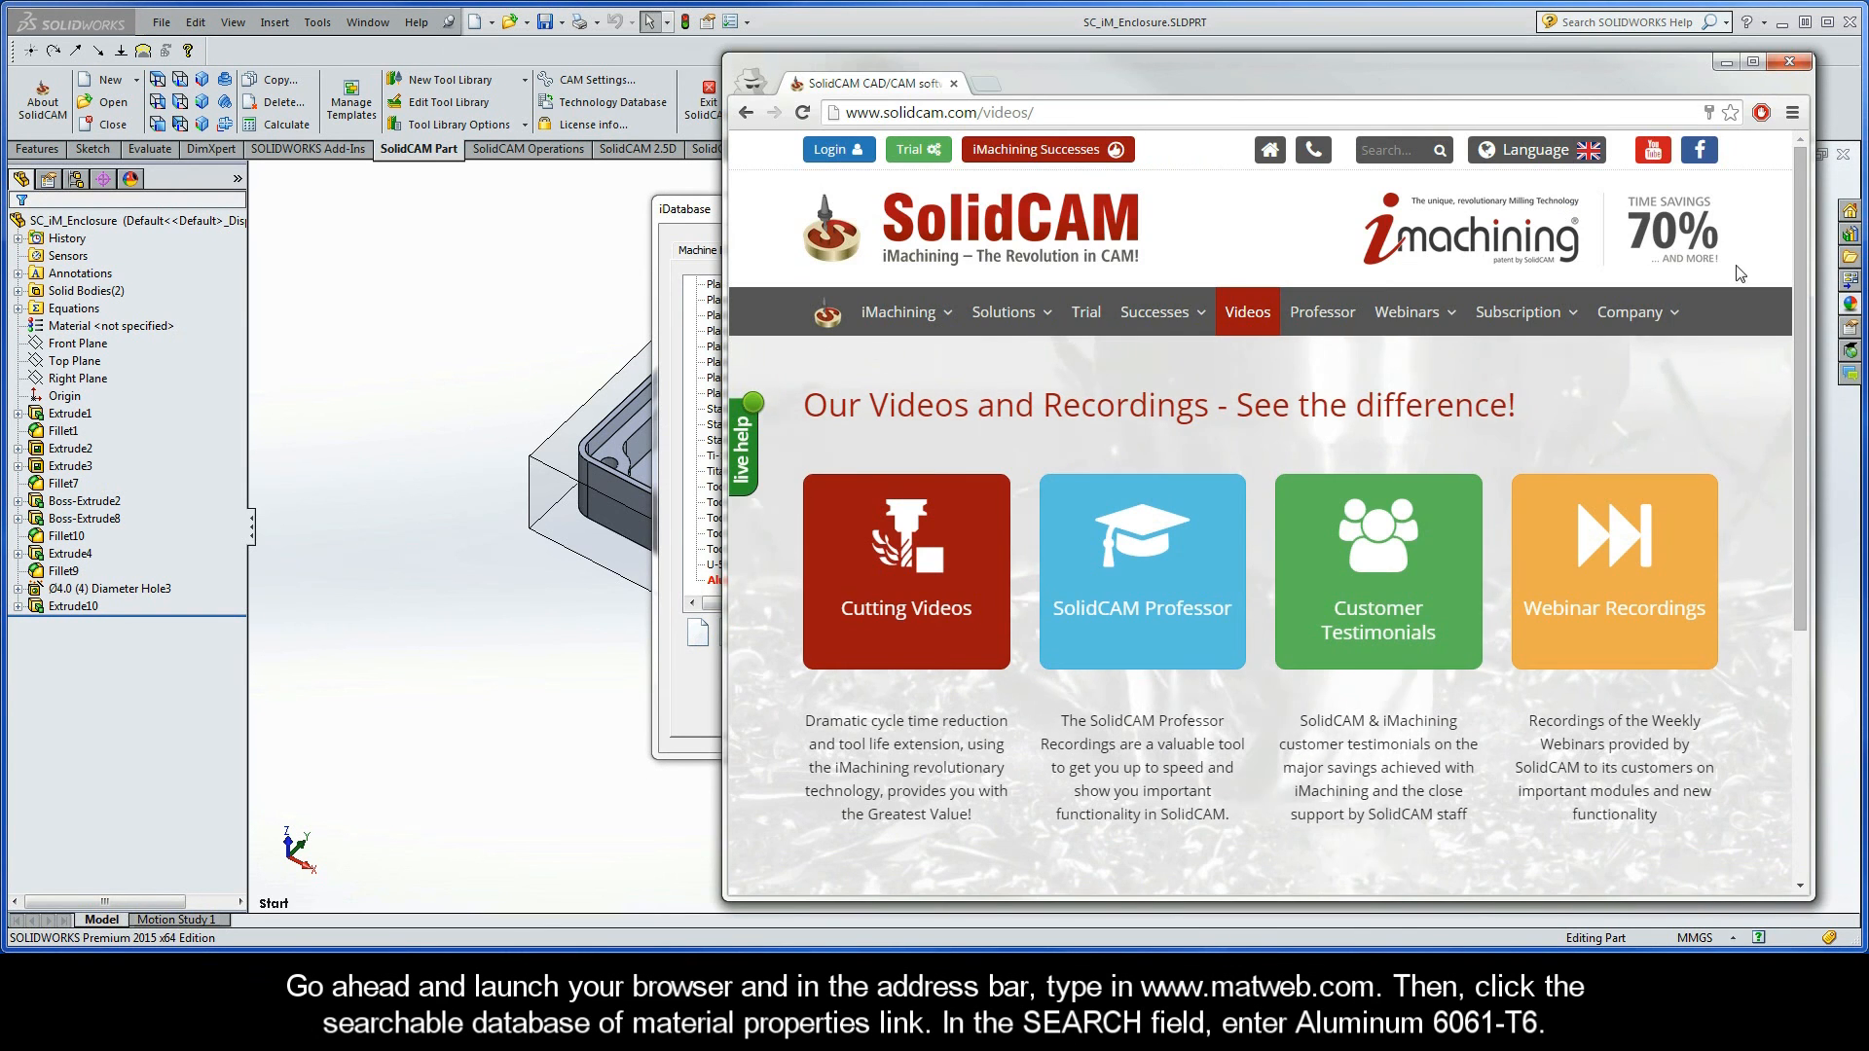
{"action": "left_click", "coordinate": [1492, 106]}
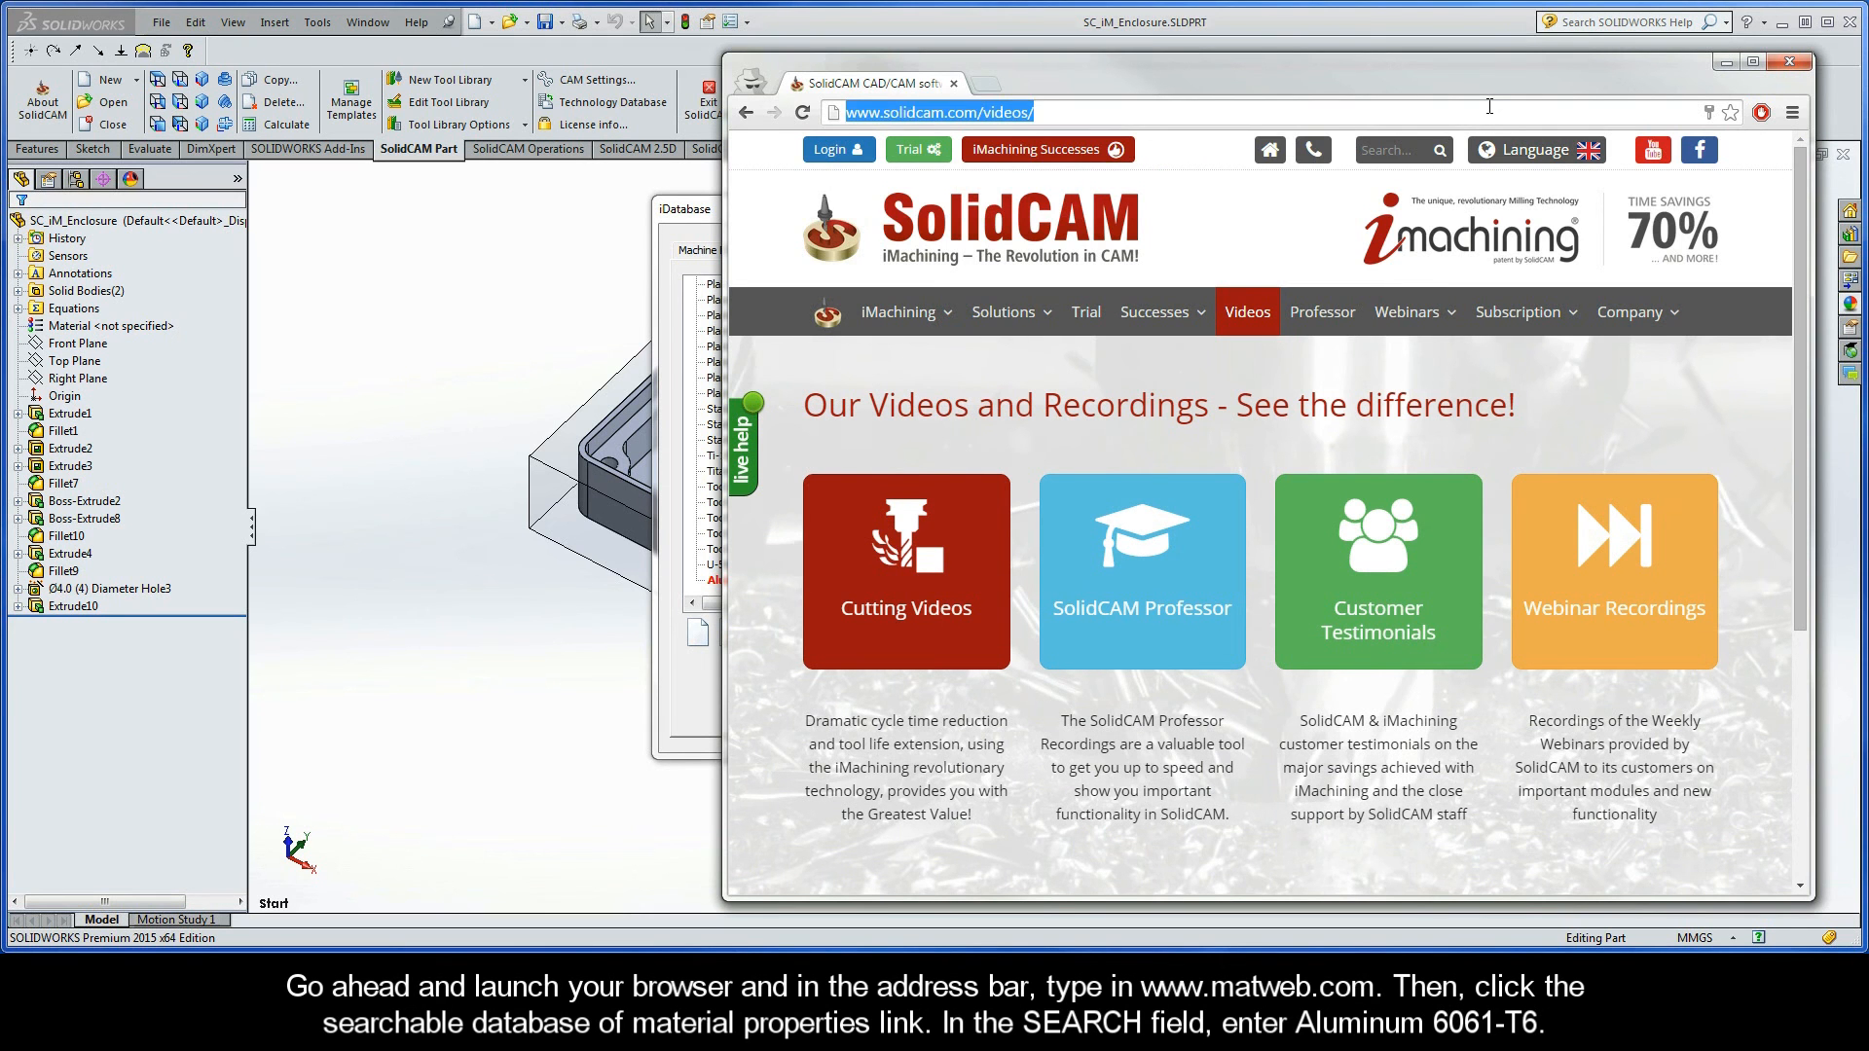
{"action": "type", "text": "www.mat"}
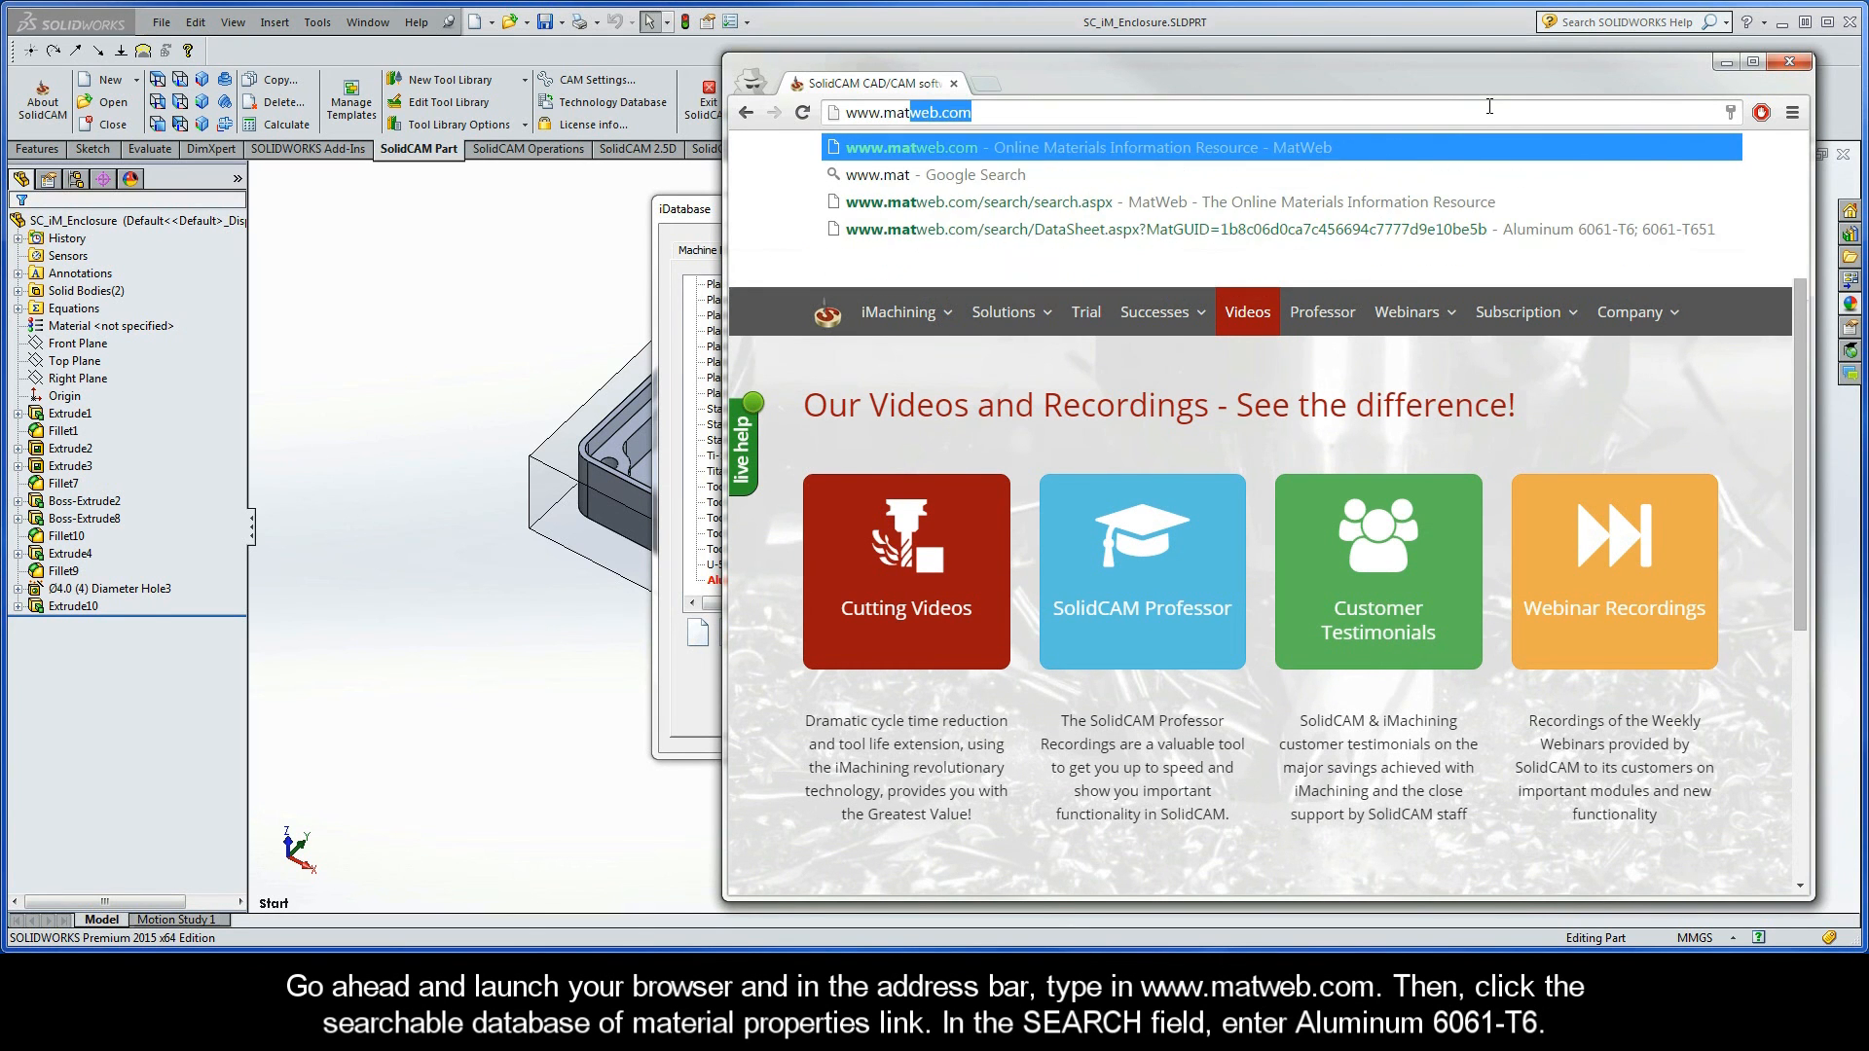
{"action": "type", "text": "web.com"}
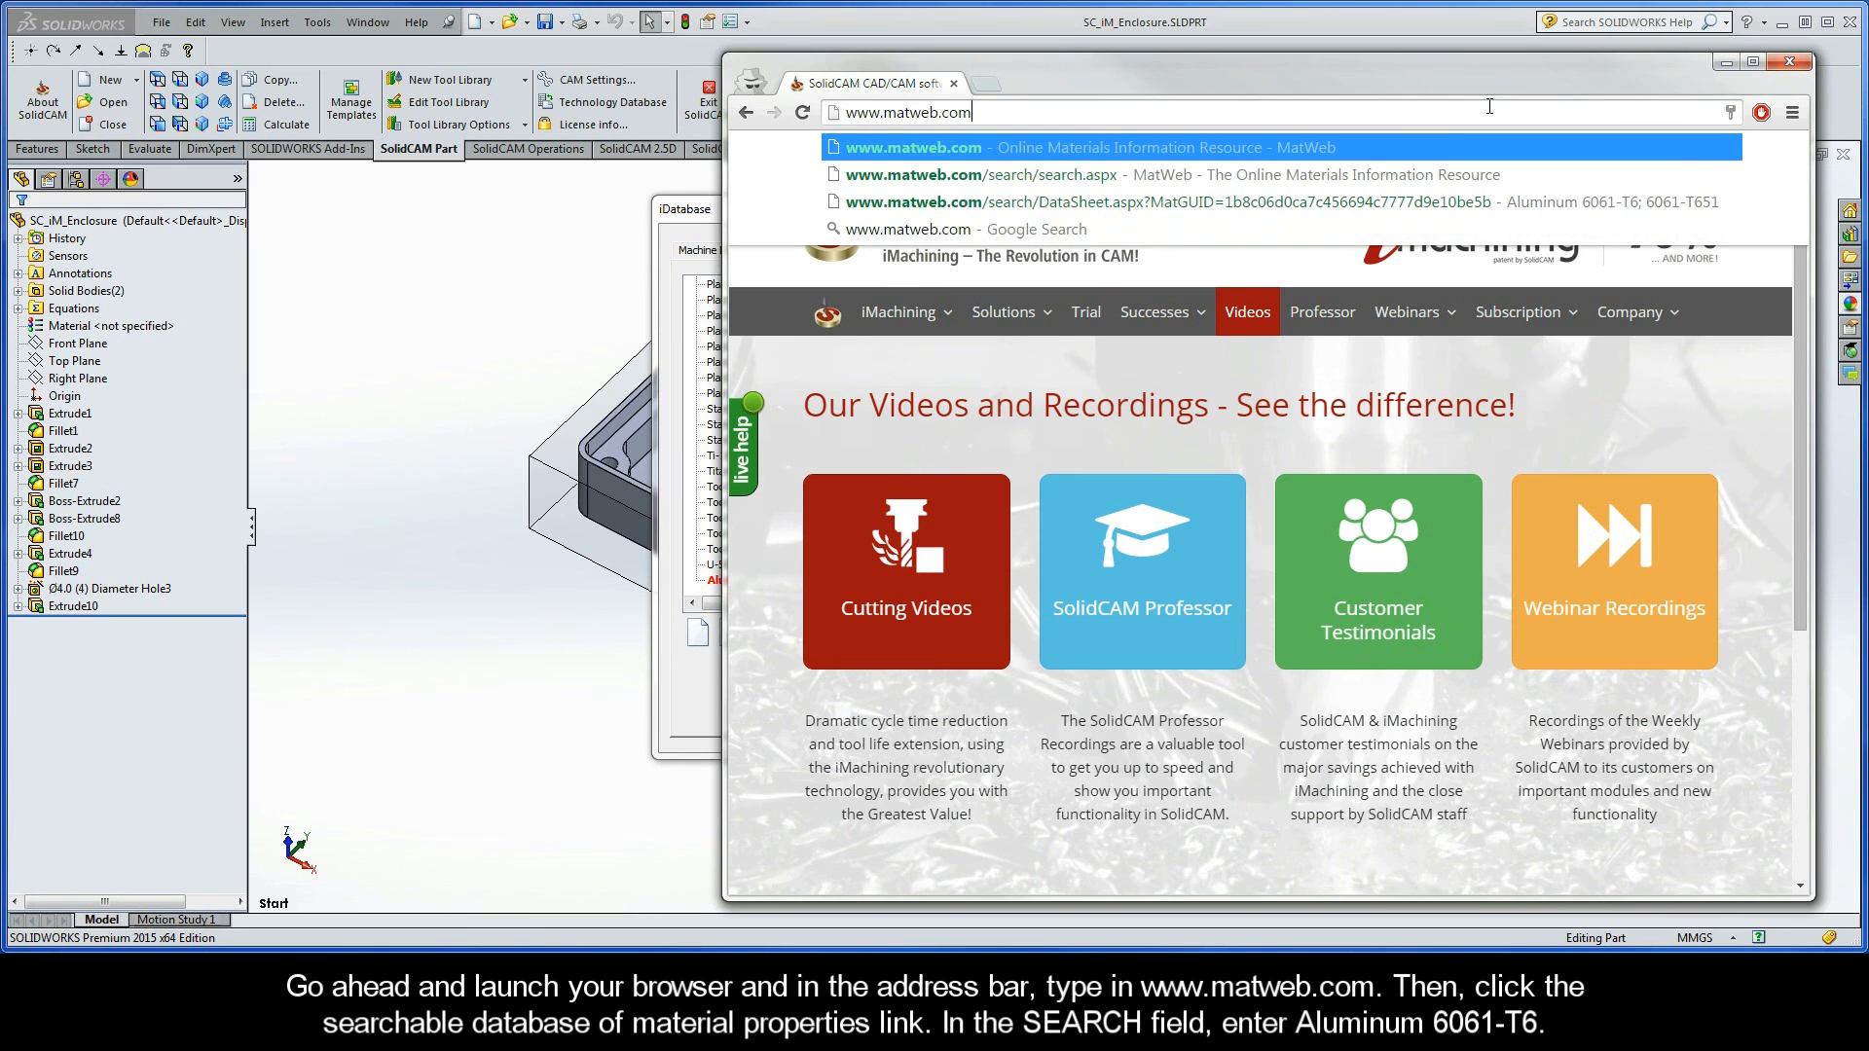
{"action": "key", "text": "Return"}
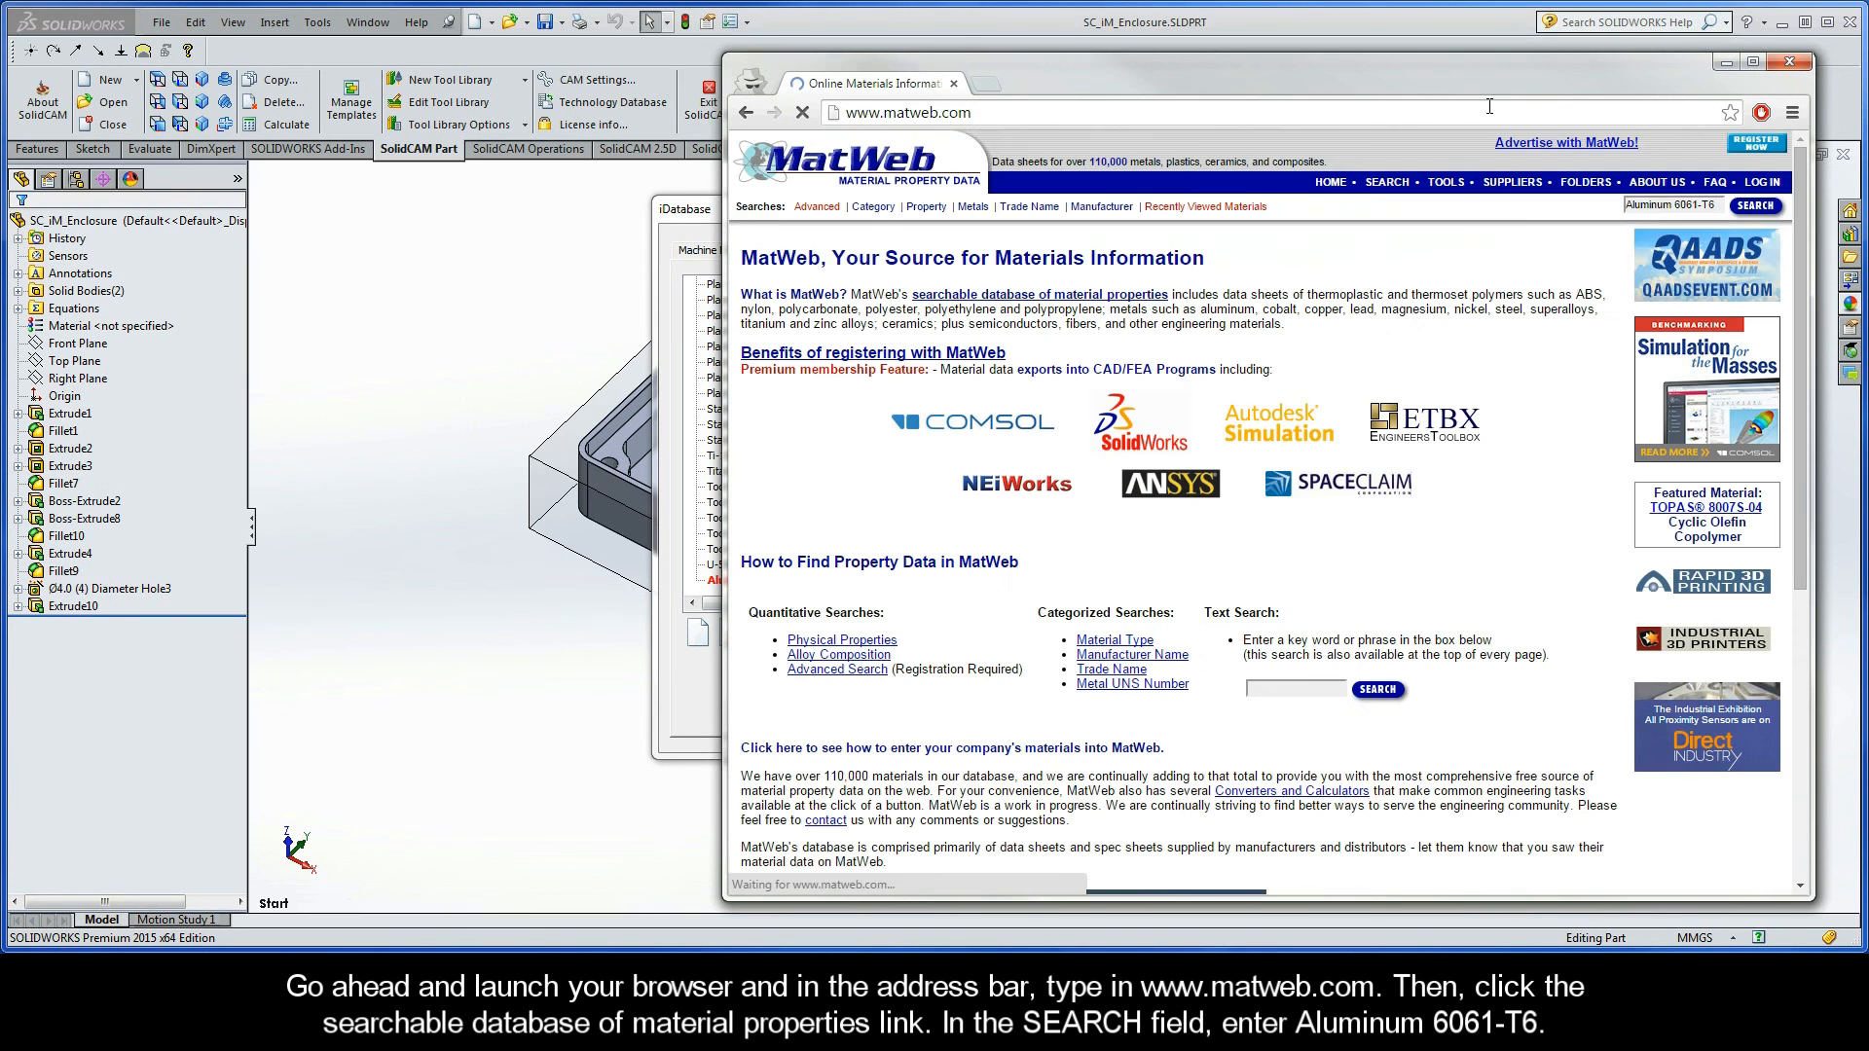
{"action": "left_click", "coordinate": [1048, 296]}
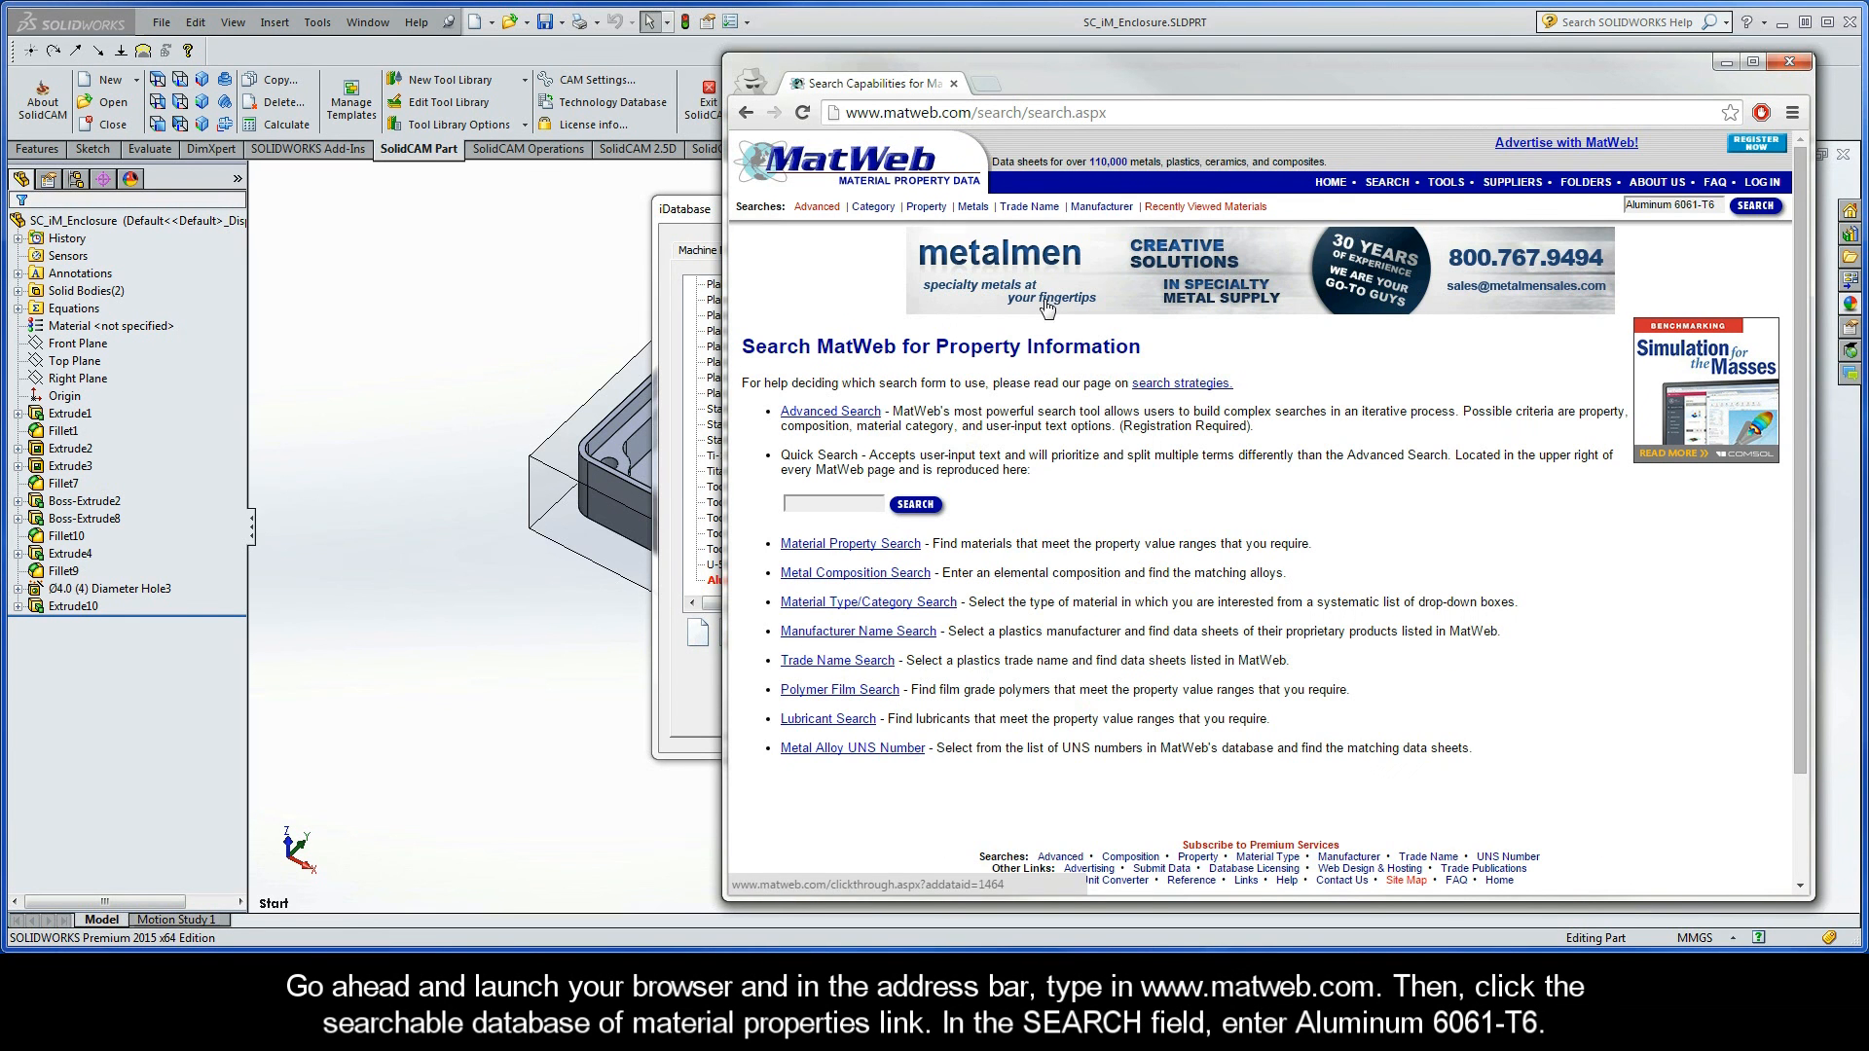
- Search MatWeb for Aluminum 6061-T6 and open the data sheet for Aluminum 6061-T6; 6061-T651
{"action": "left_click", "coordinate": [882, 503]}
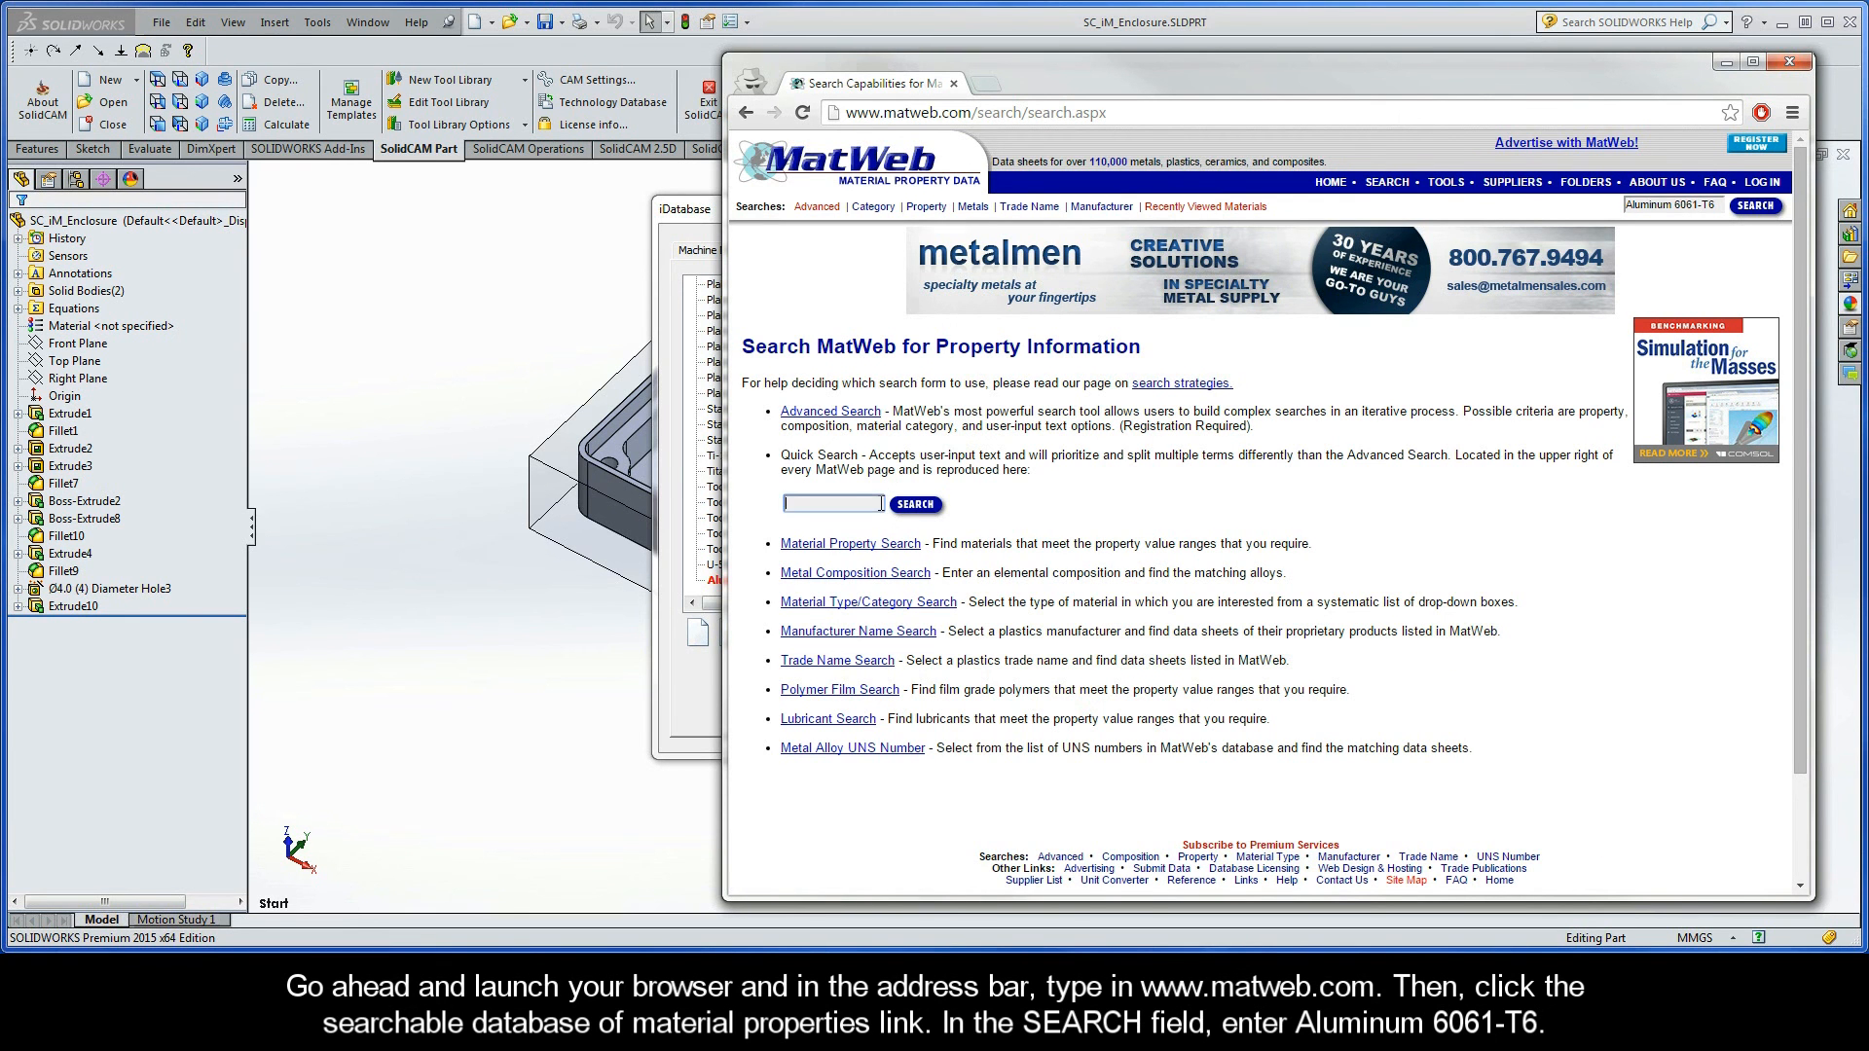
{"action": "type", "text": "Aluminum 6061-T6"}
{"action": "left_click", "coordinate": [870, 532]}
{"action": "left_click", "coordinate": [915, 506]}
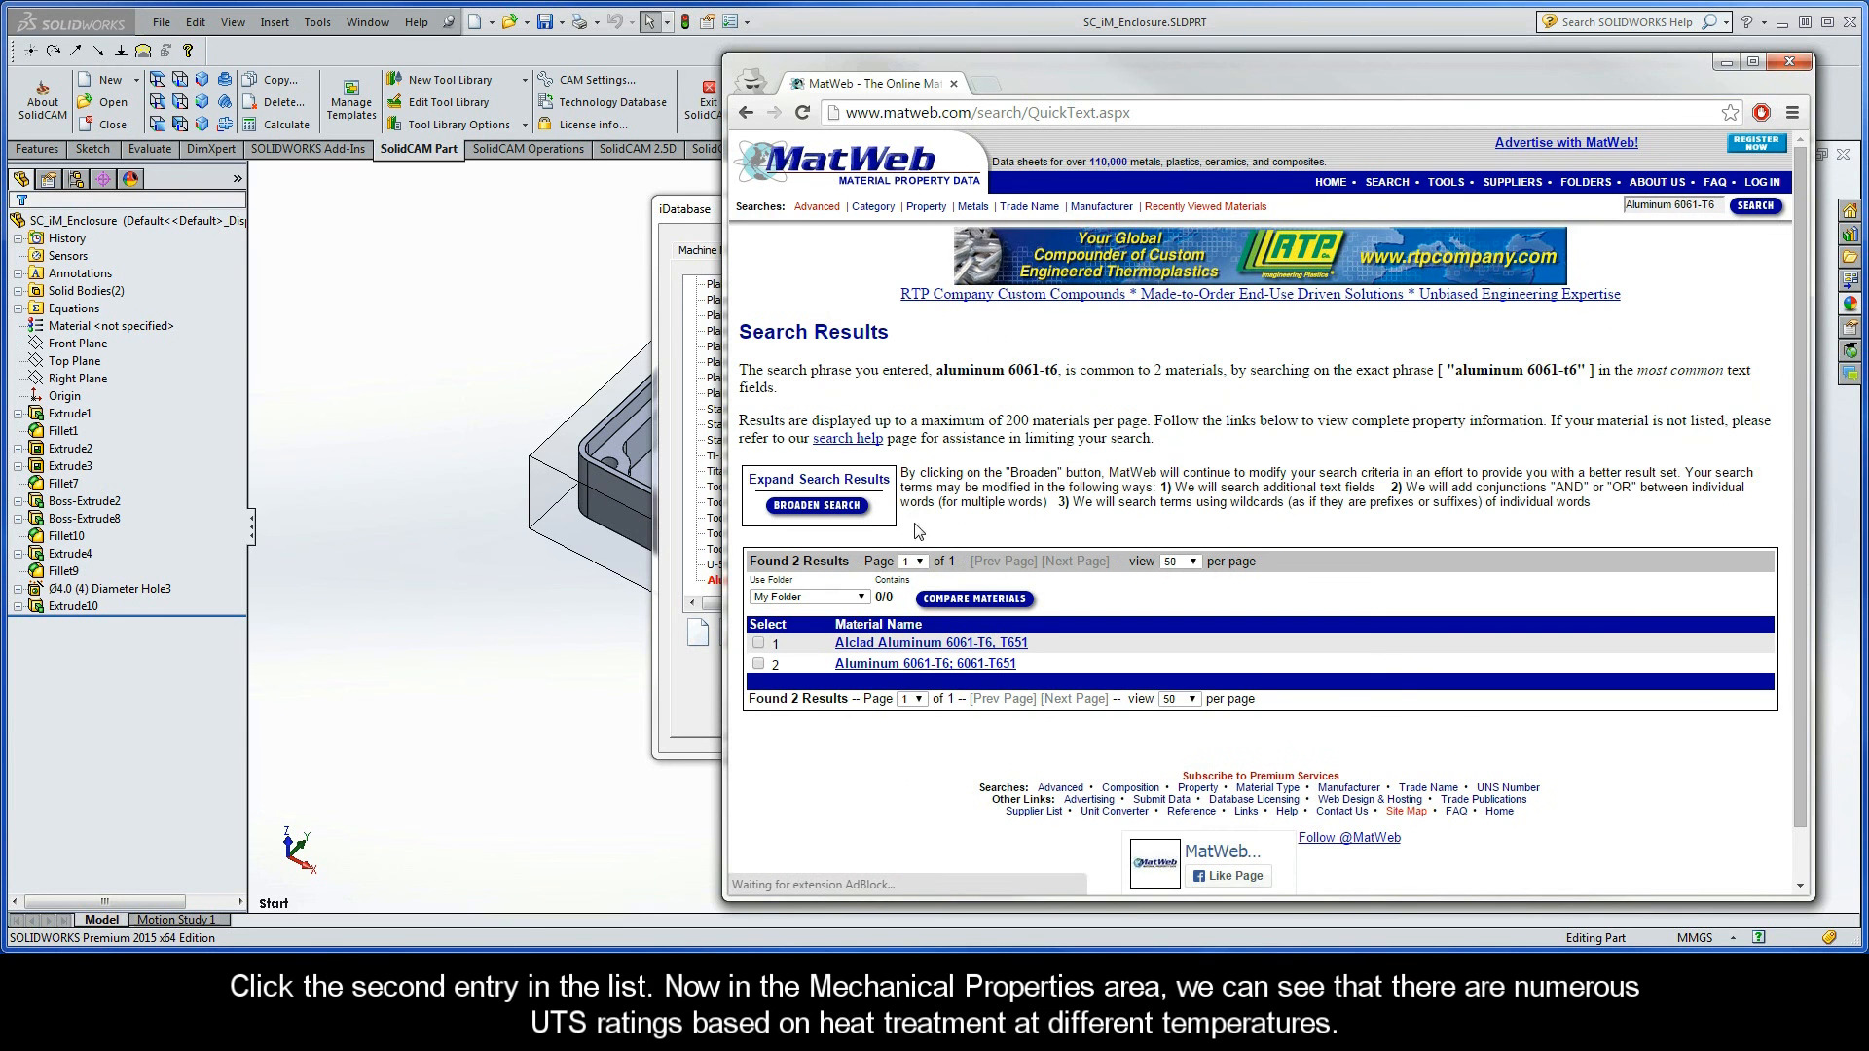
{"action": "left_click", "coordinate": [915, 665]}
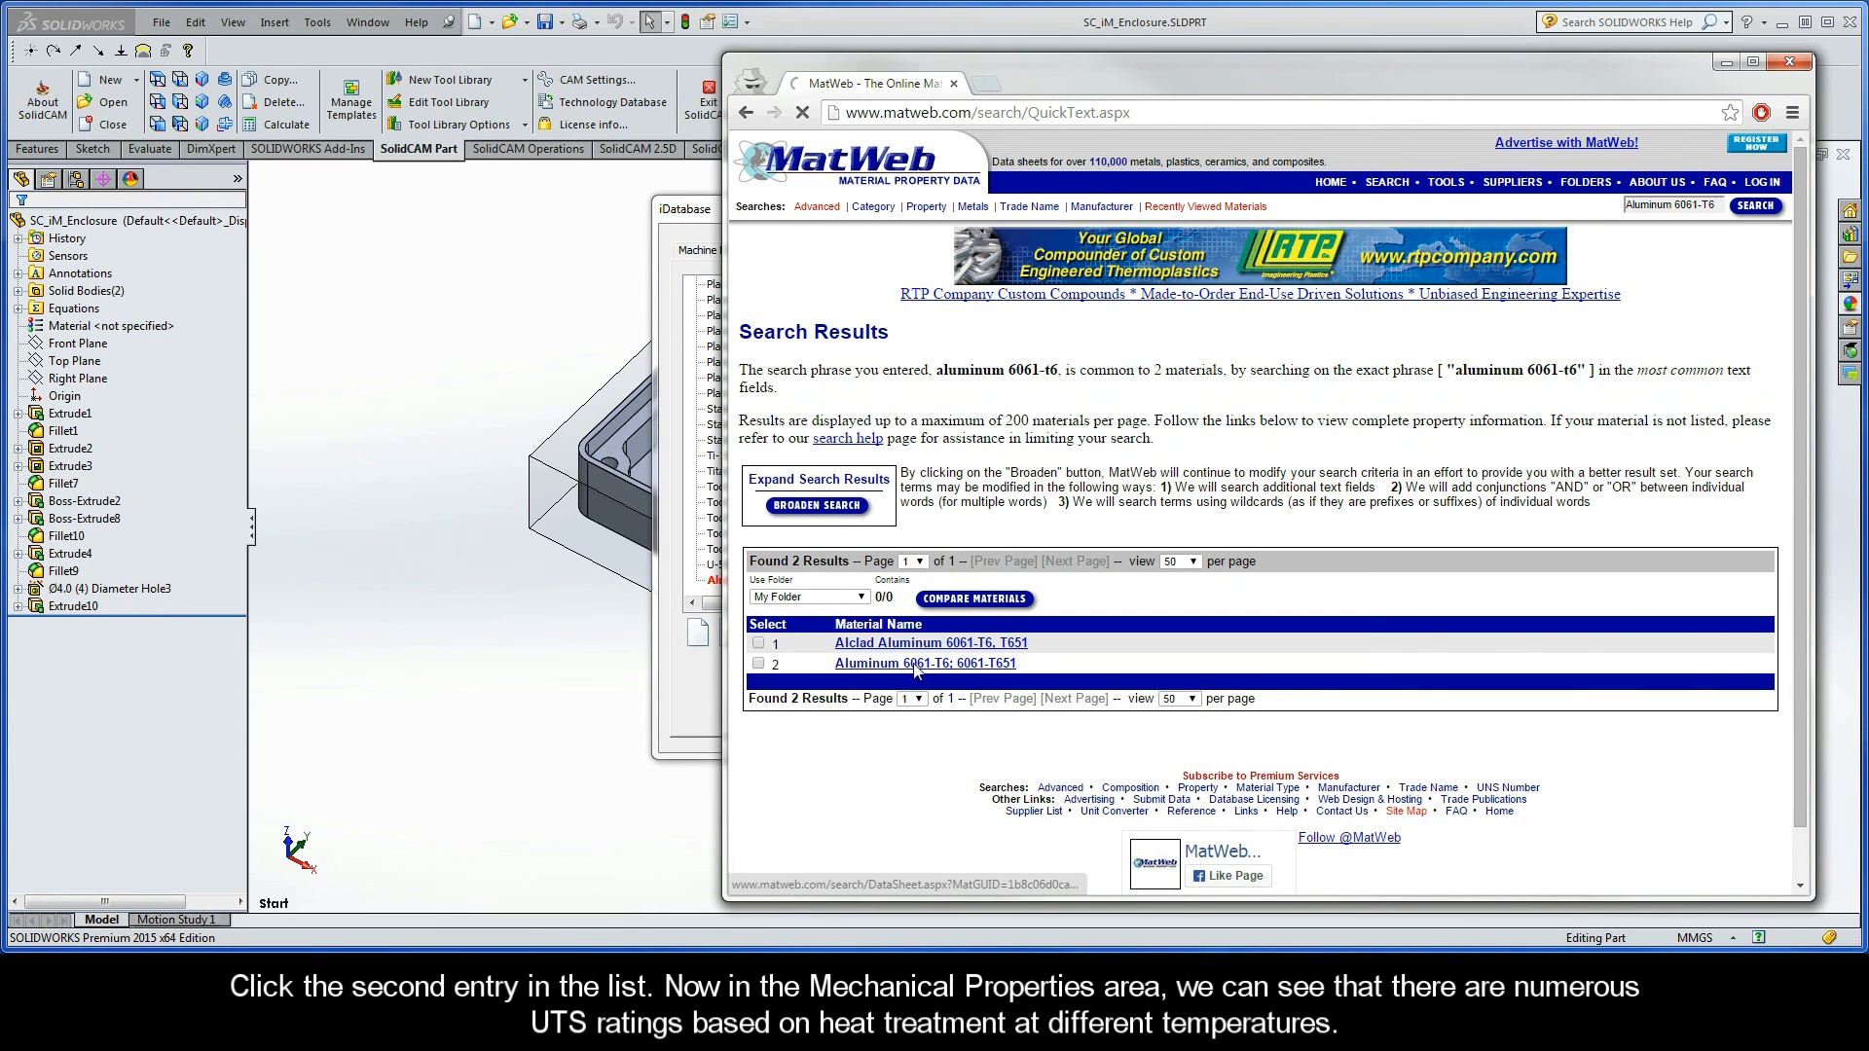
- Look up the typical metric ultimate tensile strength among the data sheet's mechanical properties
{"action": "scroll", "coordinate": [915, 663], "scroll_direction": "down", "scroll_amount": 3}
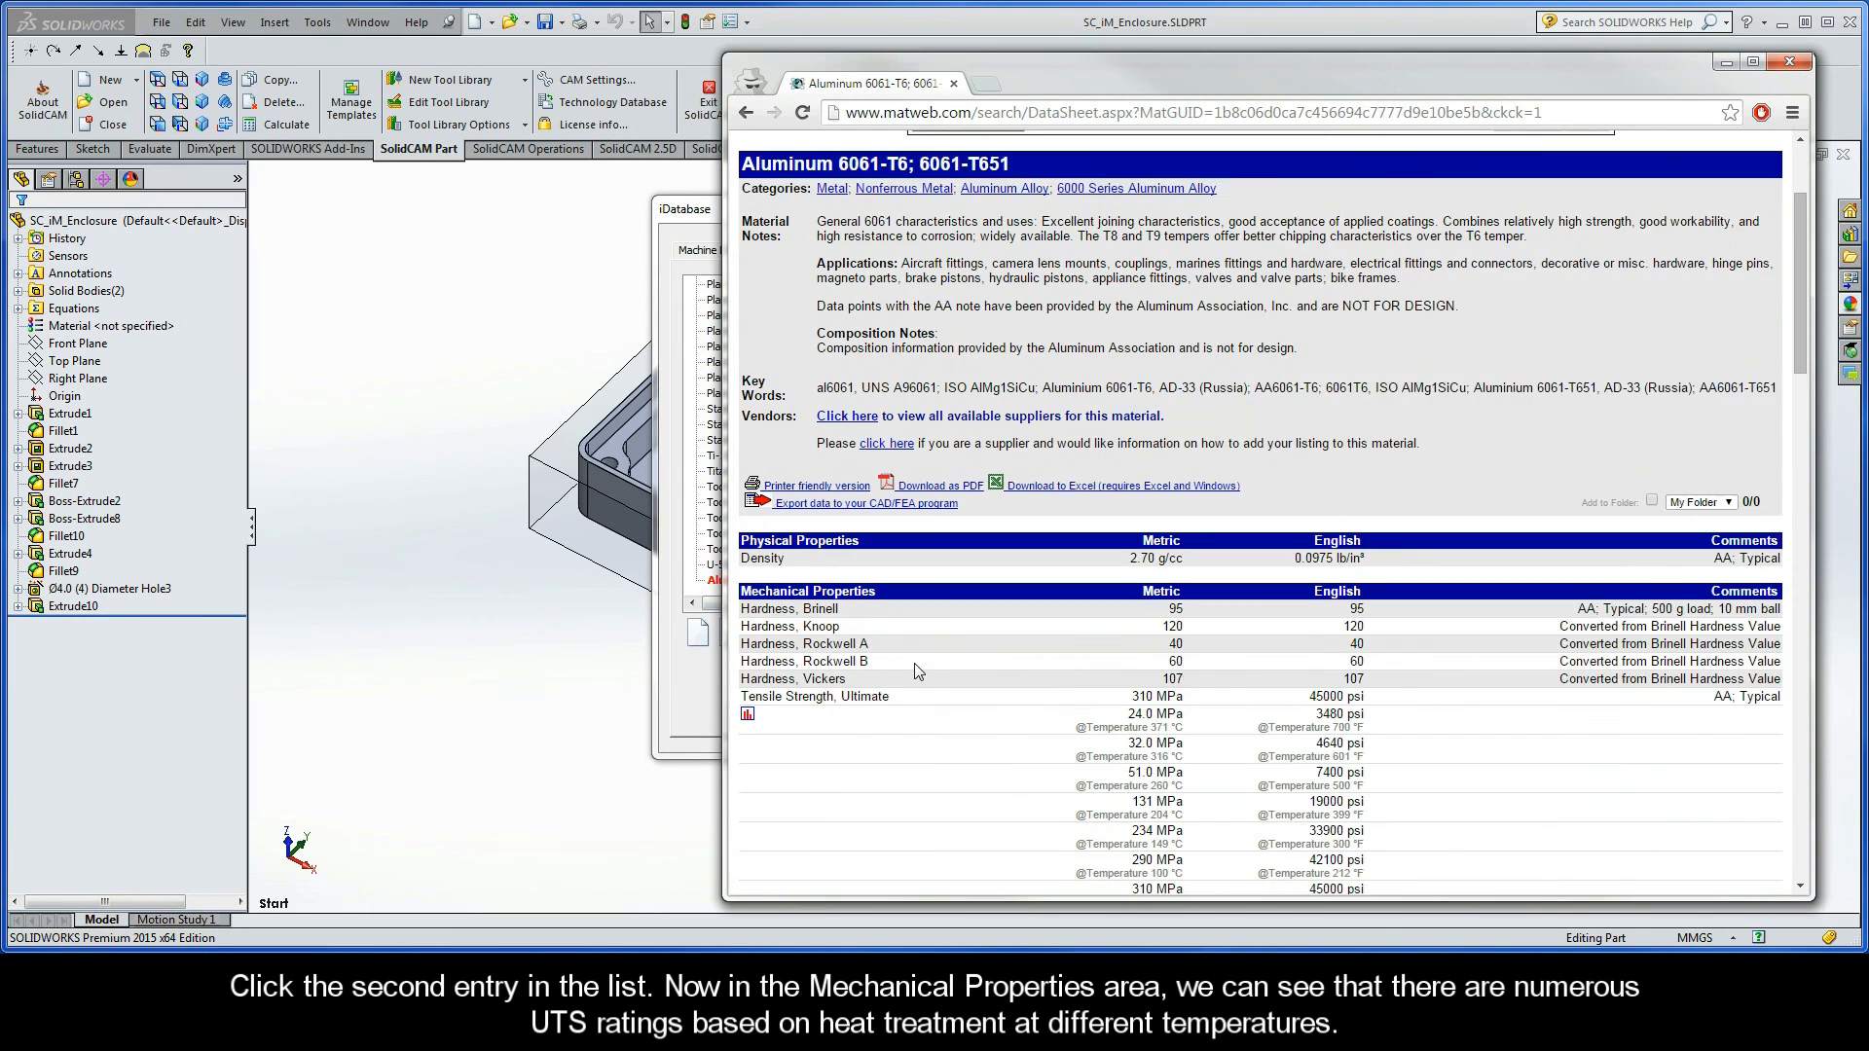
{"action": "scroll", "coordinate": [914, 663], "scroll_direction": "down", "scroll_amount": 2}
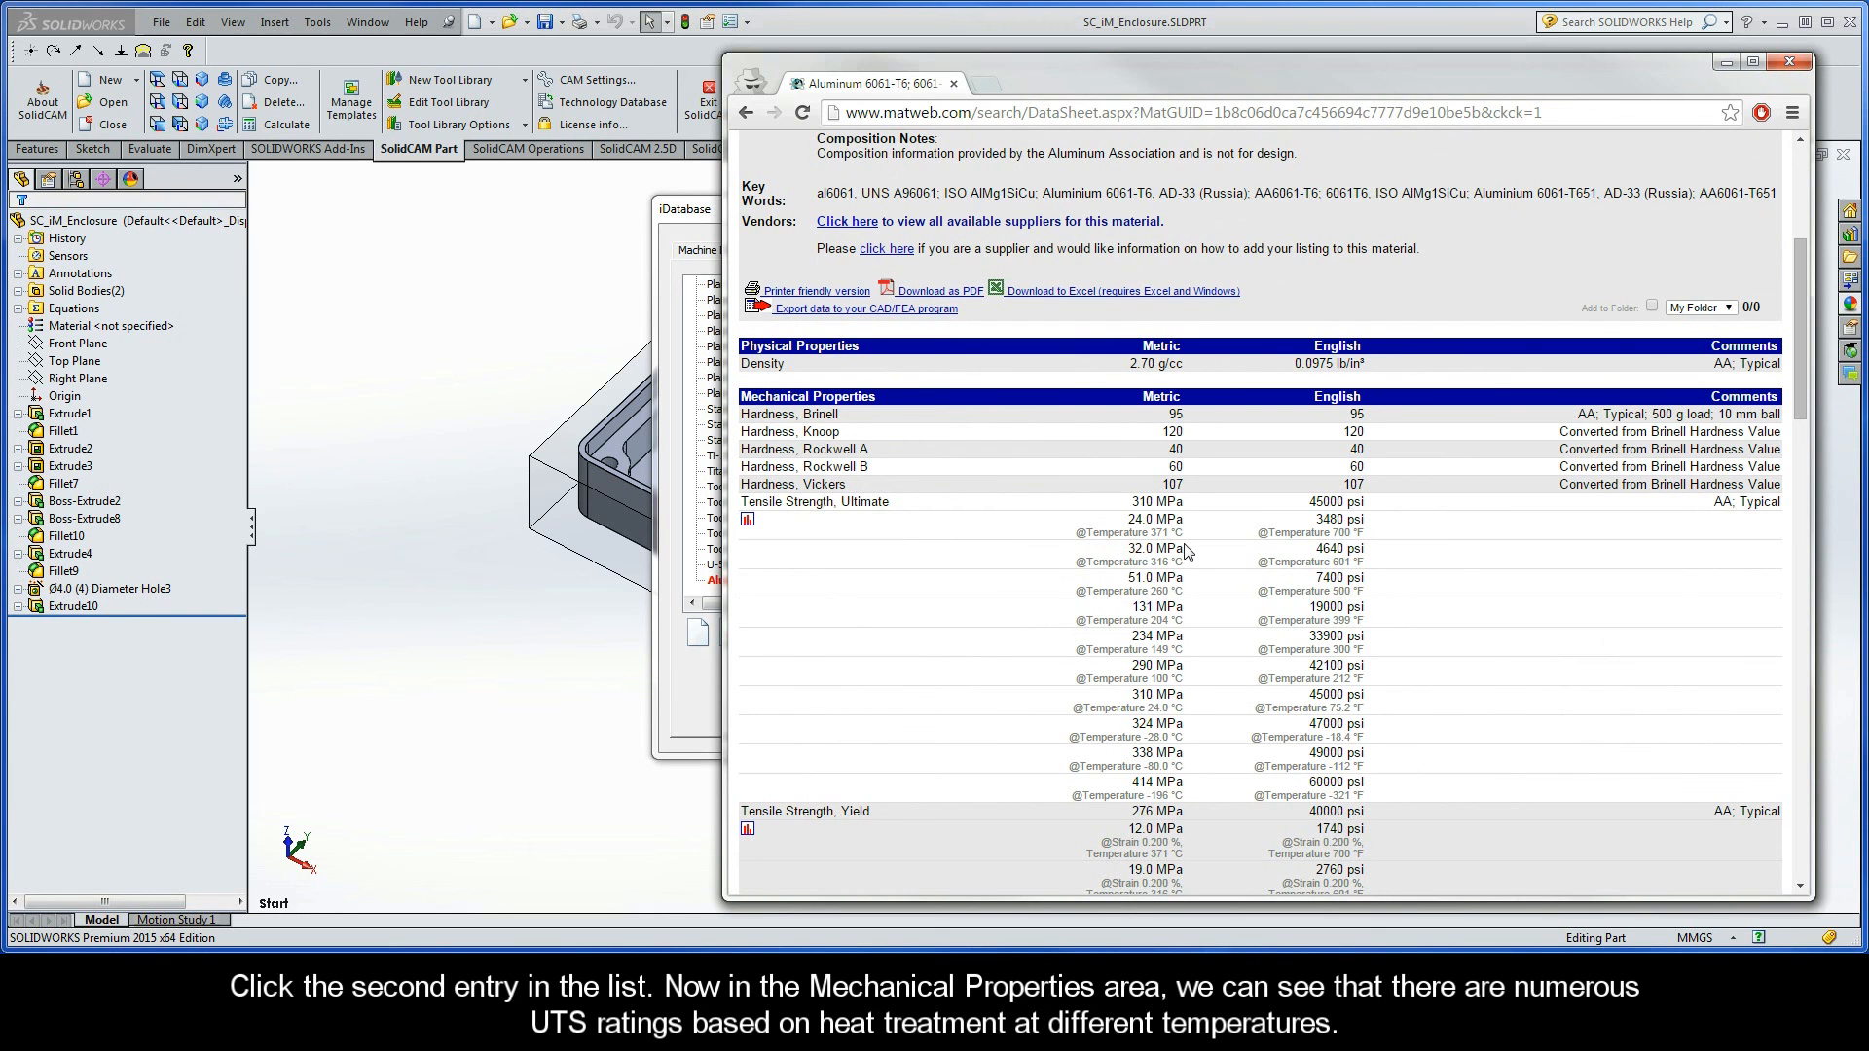
{"action": "scroll", "coordinate": [1192, 551], "scroll_direction": "down", "scroll_amount": 2}
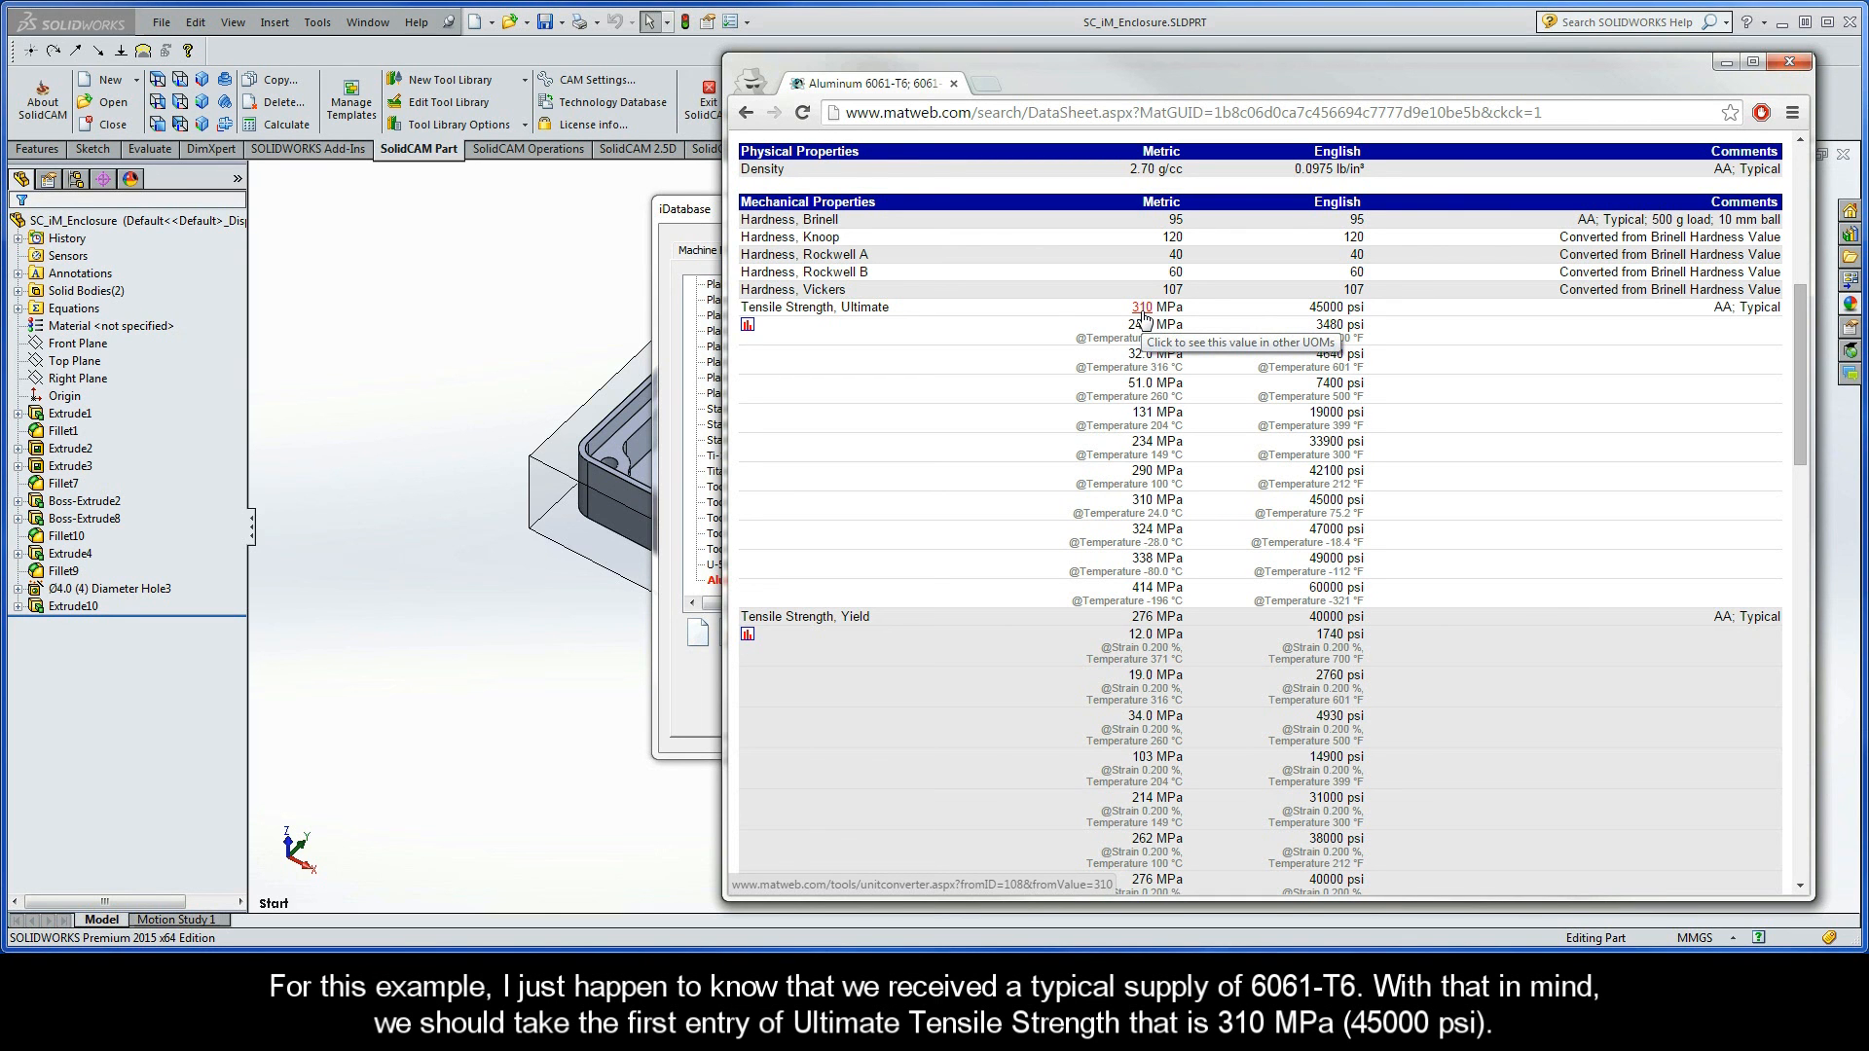
{"action": "left_click_drag", "start_coordinate": [1184, 308], "coordinate": [1120, 313]}
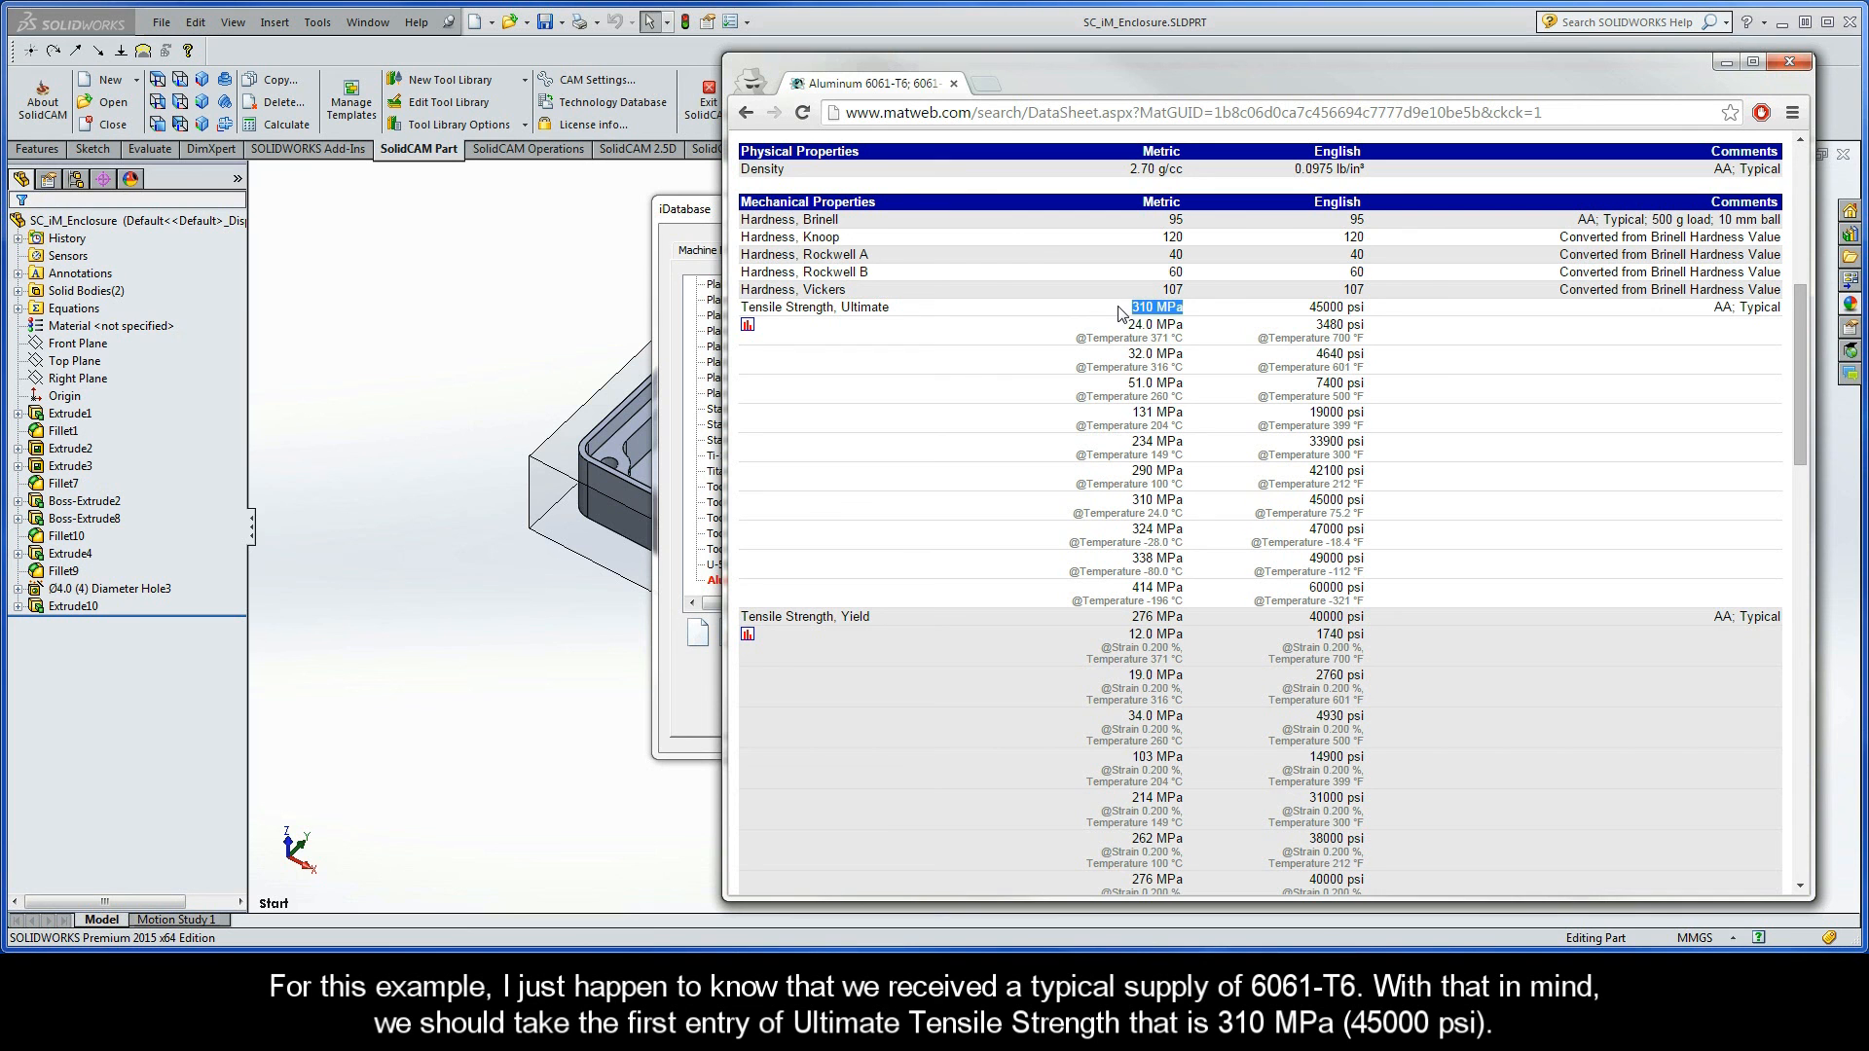
- Return to SolidWorks, set the new material's ultimate tensile strength to 310 MPa, and save and close the iMachining database
{"action": "left_click", "coordinate": [1723, 62]}
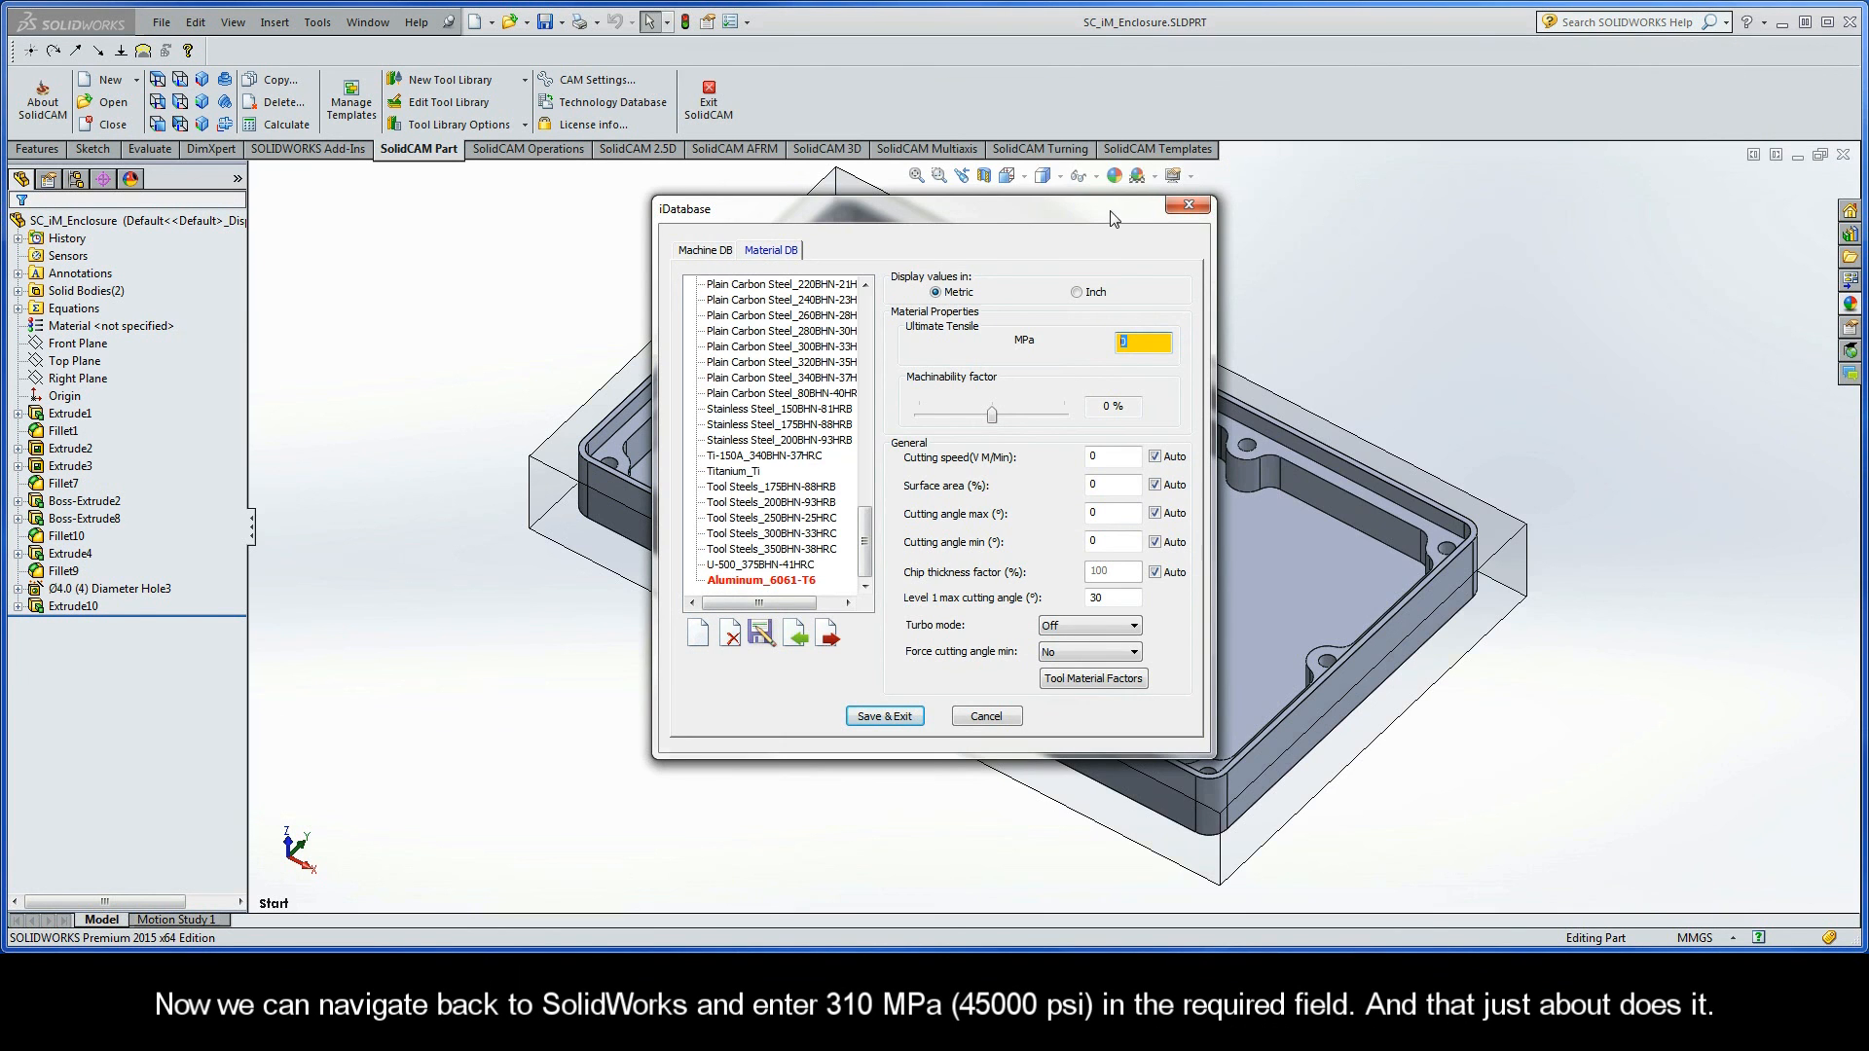
{"action": "left_click", "coordinate": [1146, 339]}
{"action": "double_click", "coordinate": [1145, 338]}
{"action": "type", "text": "31"}
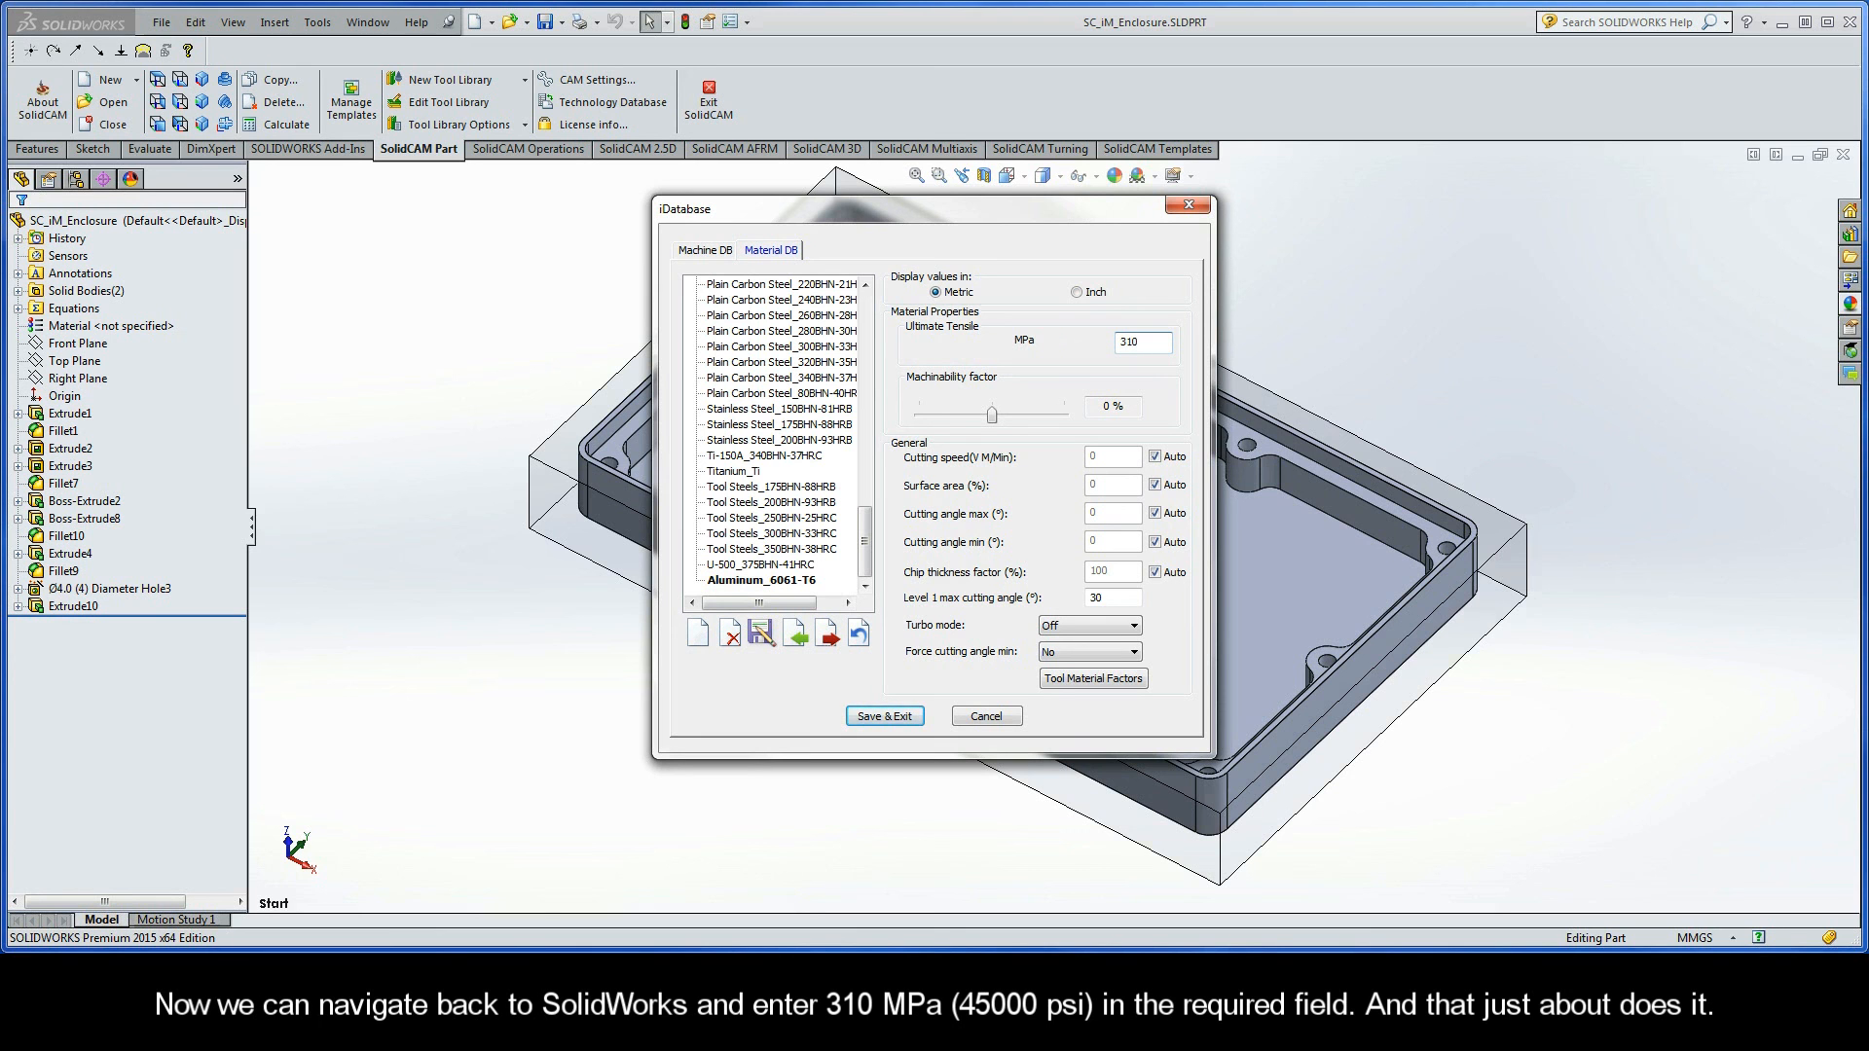
{"action": "left_click", "coordinate": [880, 716]}
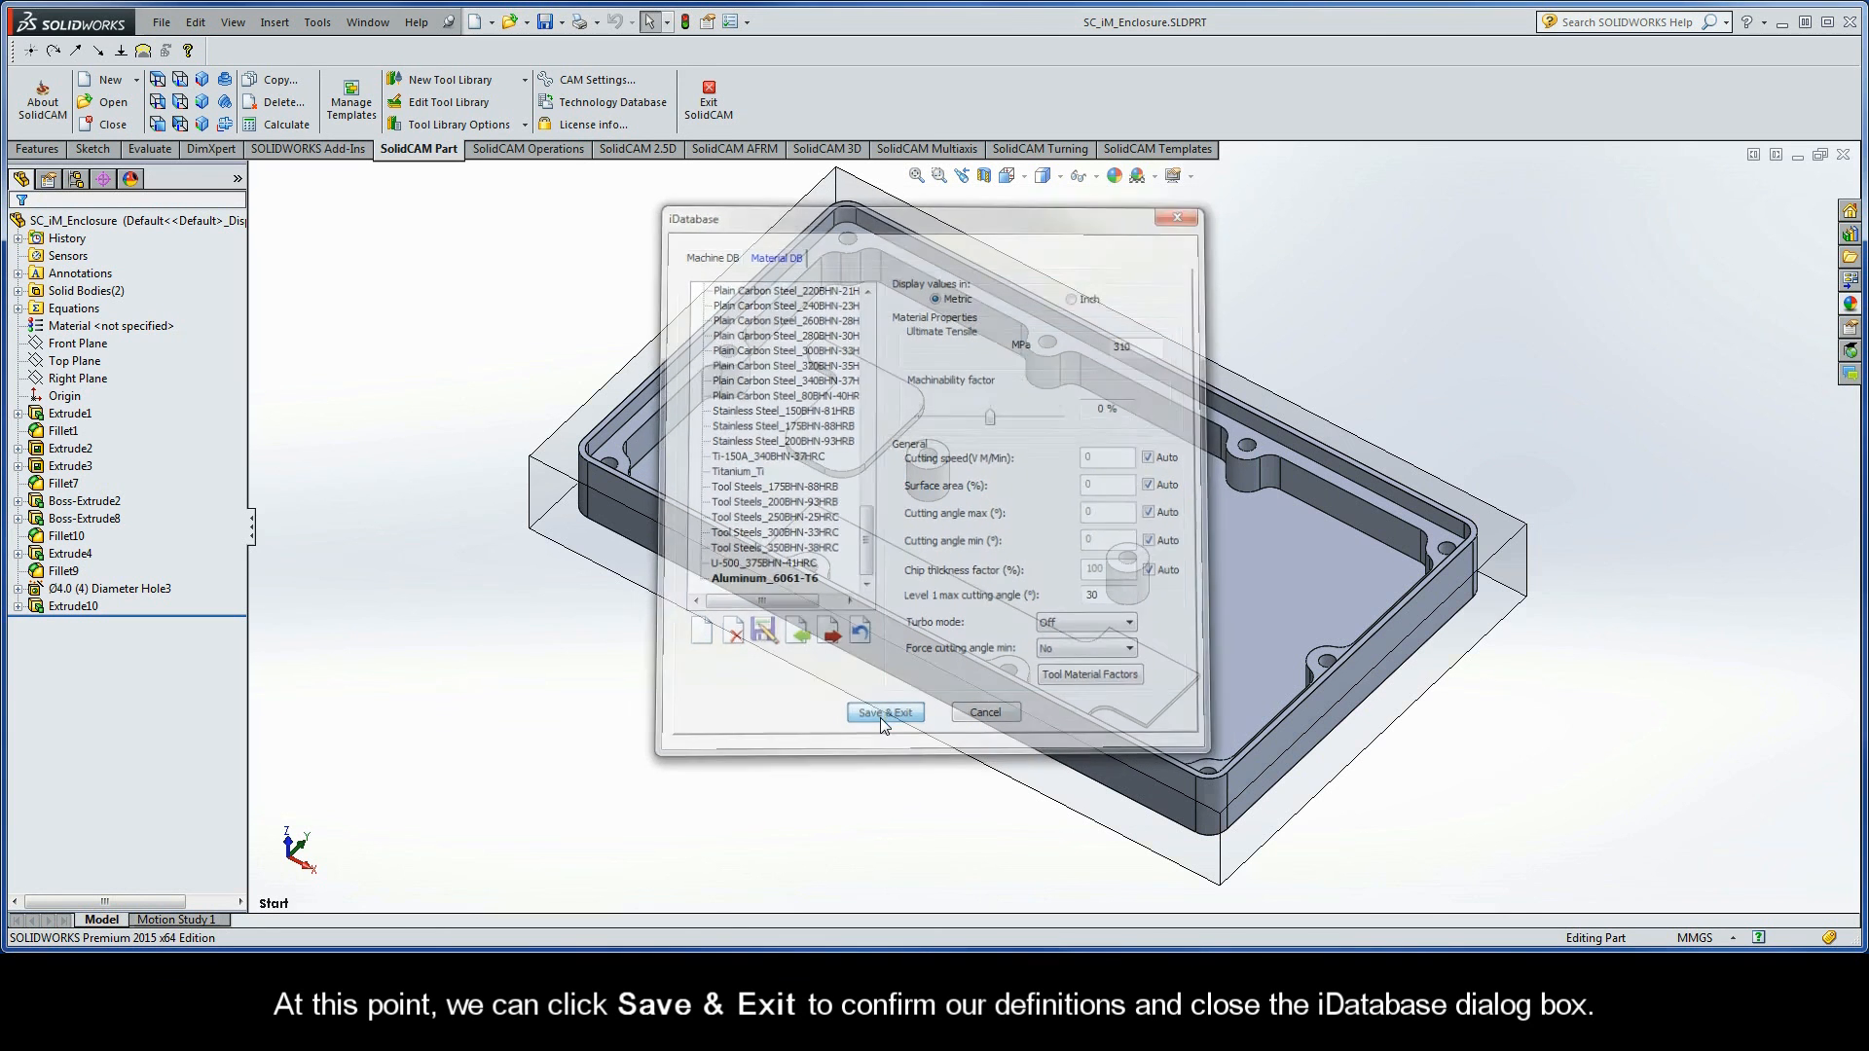